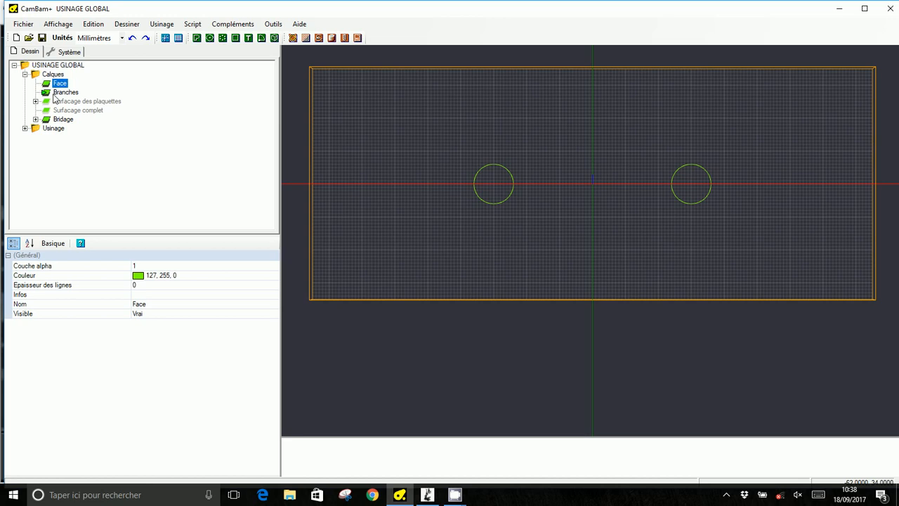
# - Make Face the target layer and paste the copied glasses-frame outlines into it
pyautogui.click(56, 92)
pyautogui.click(52, 84)
pyautogui.rightClick(557, 196)
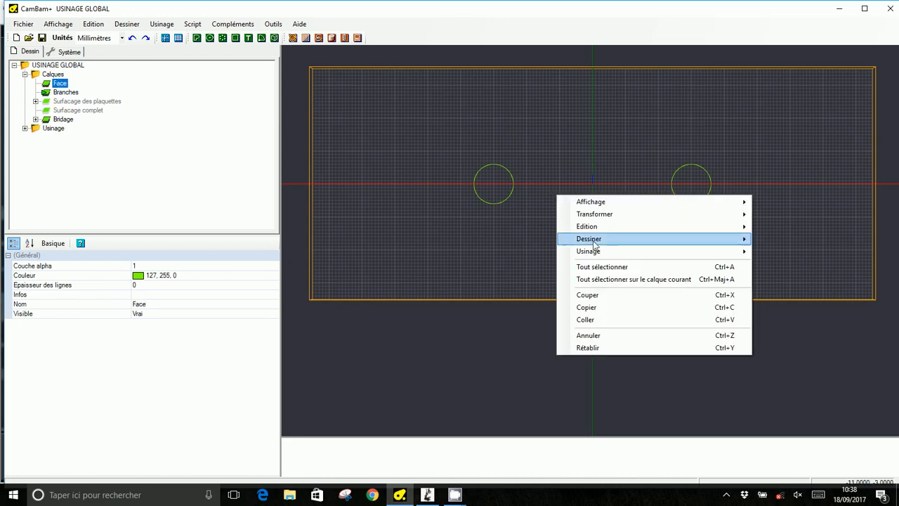
pyautogui.click(622, 320)
pyautogui.click(506, 83)
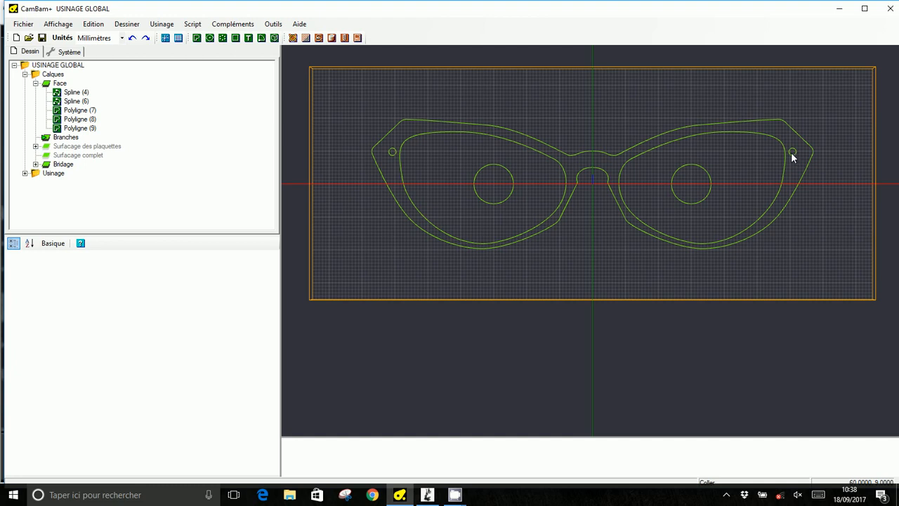
# - Enable the Face 6mm machining group by setting its Activé property to Vrai
pyautogui.click(36, 174)
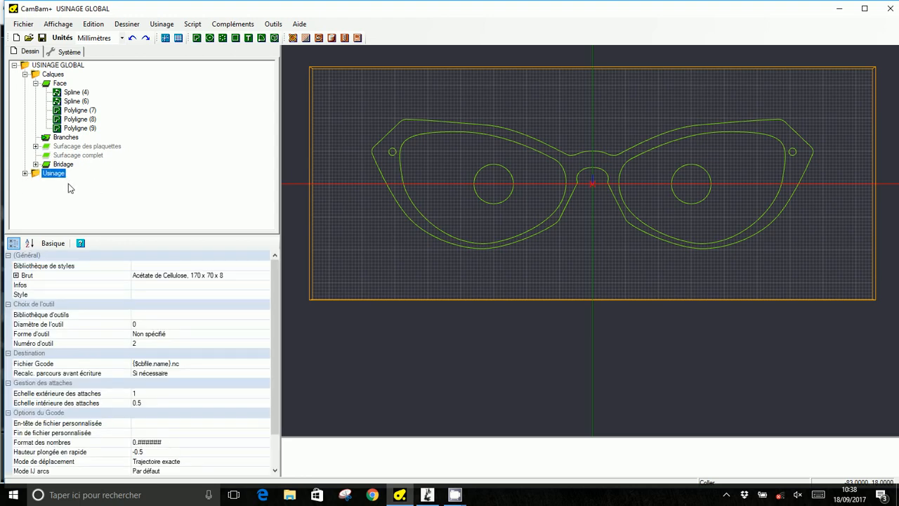
pyautogui.click(24, 173)
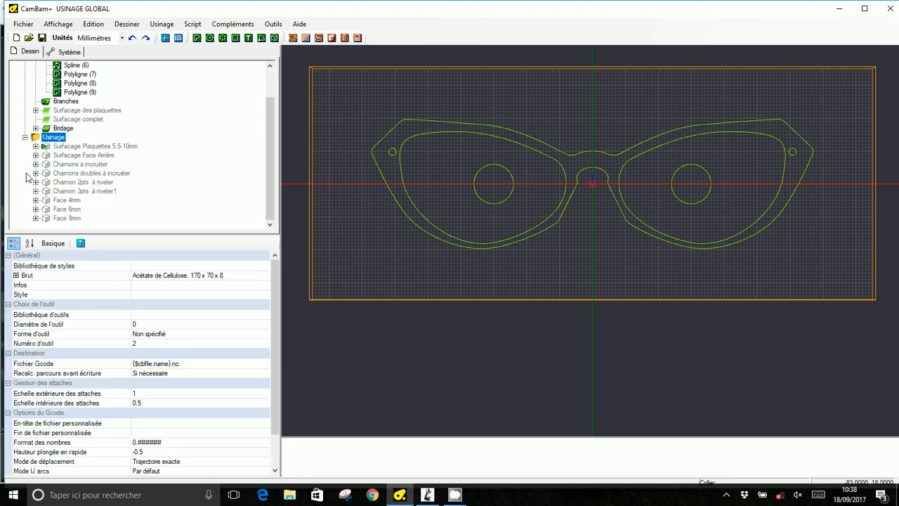
pyautogui.click(58, 210)
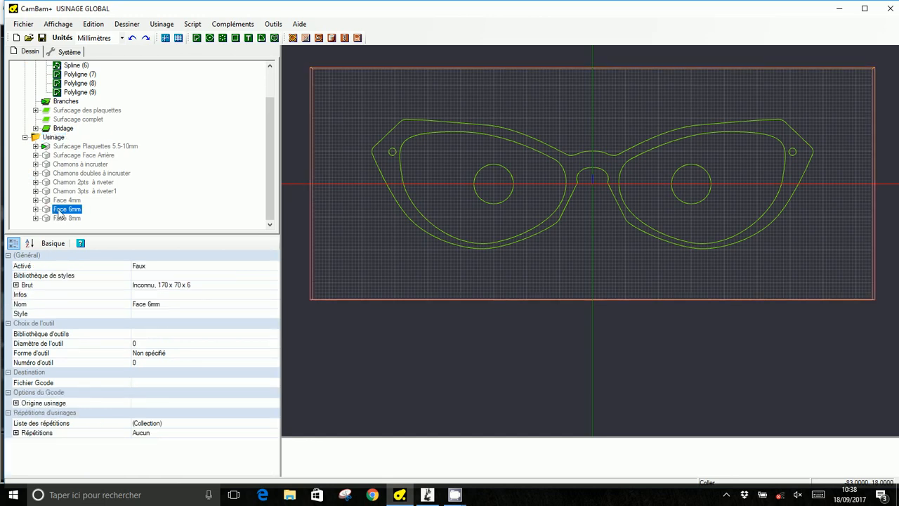
pyautogui.rightClick(52, 209)
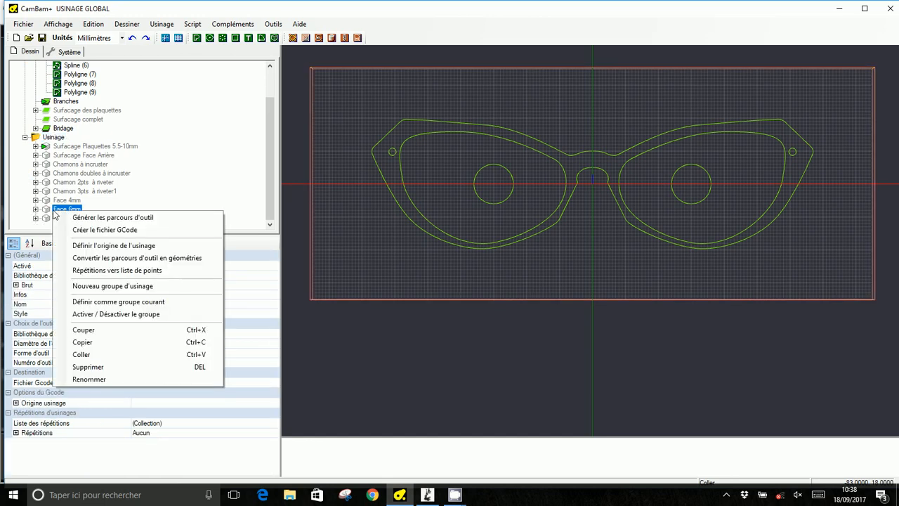
pyautogui.click(91, 374)
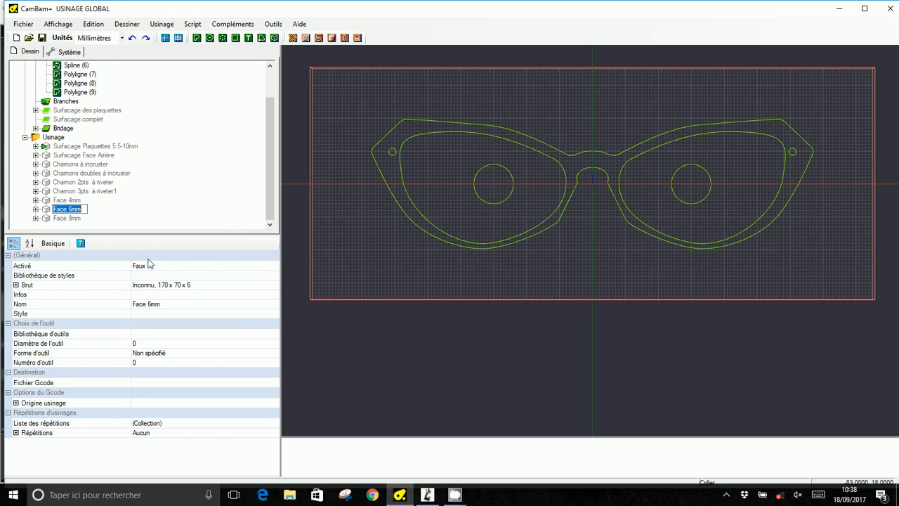
pyautogui.click(156, 266)
pyautogui.click(274, 268)
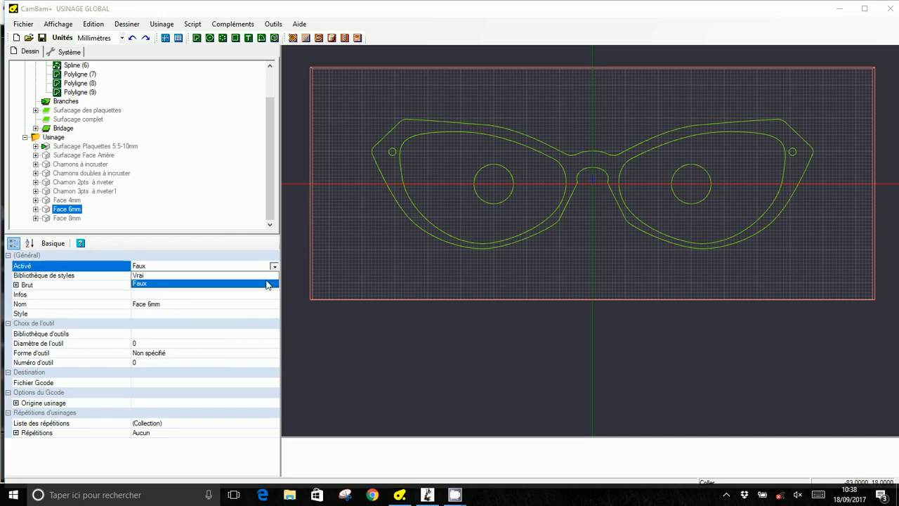
pyautogui.click(259, 275)
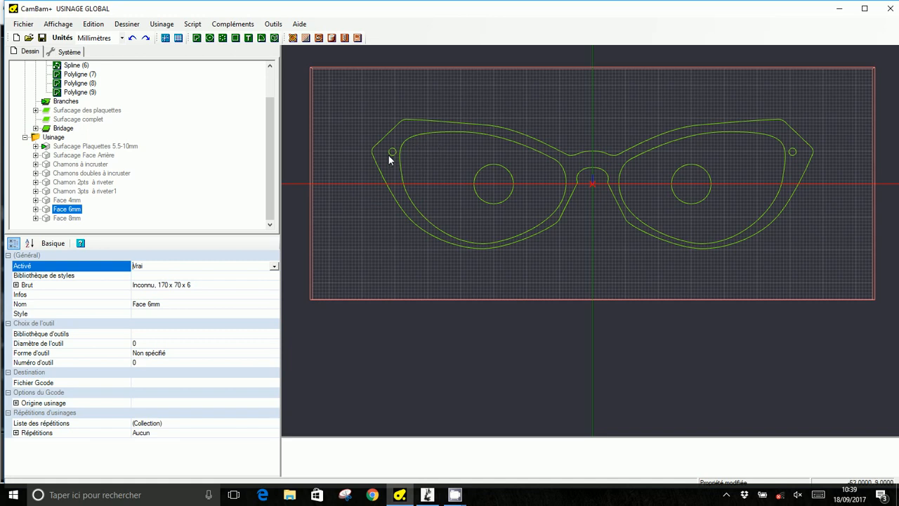
# - Enable the Charnons à incruster machining group by setting its Activé property to Vrai
pyautogui.click(70, 165)
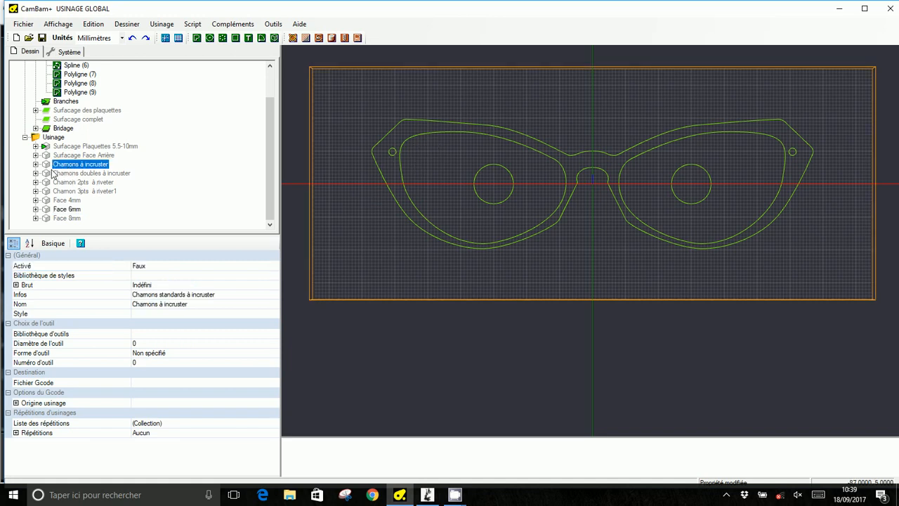
pyautogui.click(155, 266)
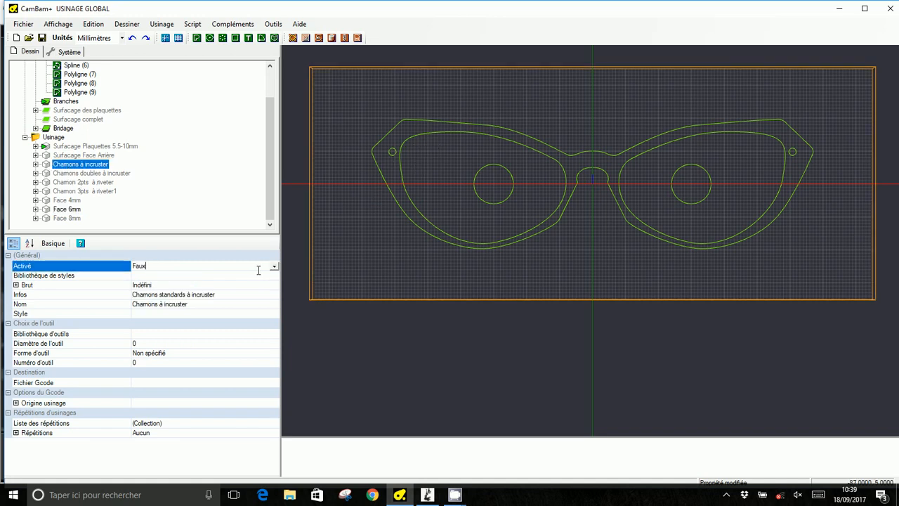
pyautogui.click(274, 267)
pyautogui.click(247, 275)
pyautogui.click(54, 138)
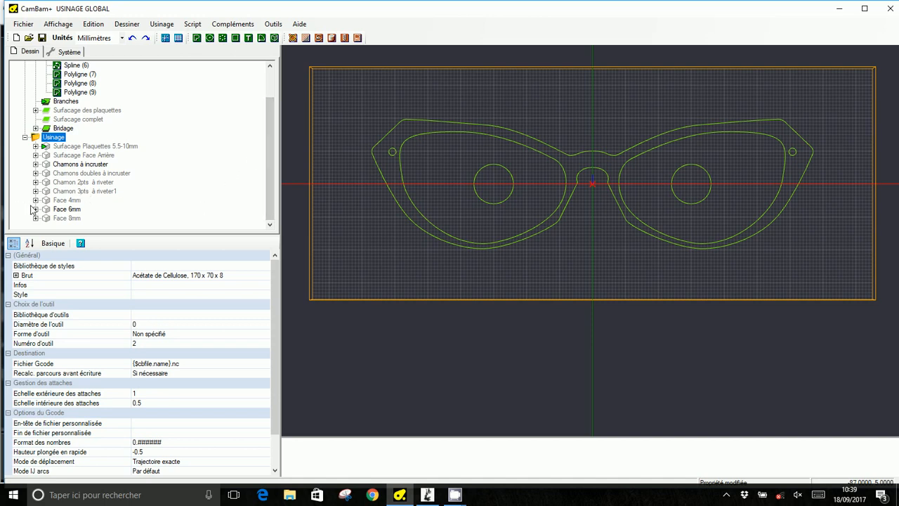
# - Assign the small hinge circle at the right end of the frame as the primitive of the Charnon D operation
pyautogui.click(56, 165)
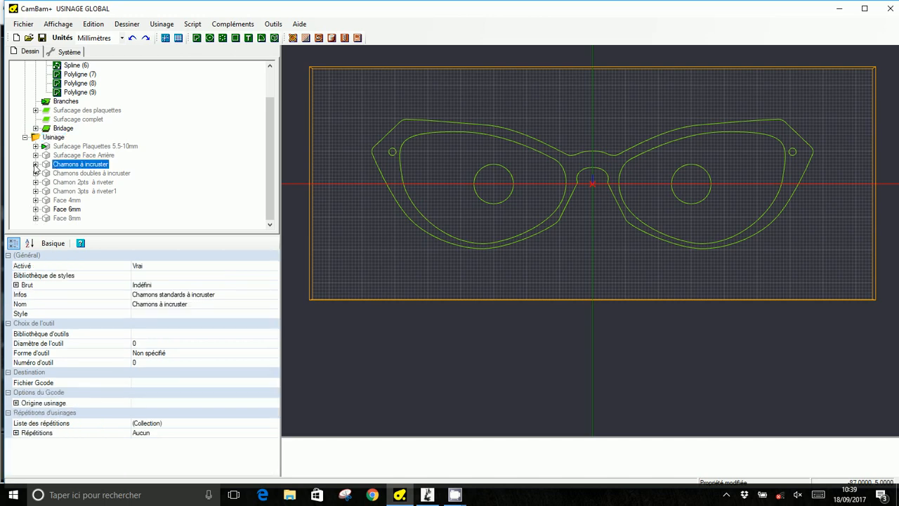
pyautogui.click(36, 164)
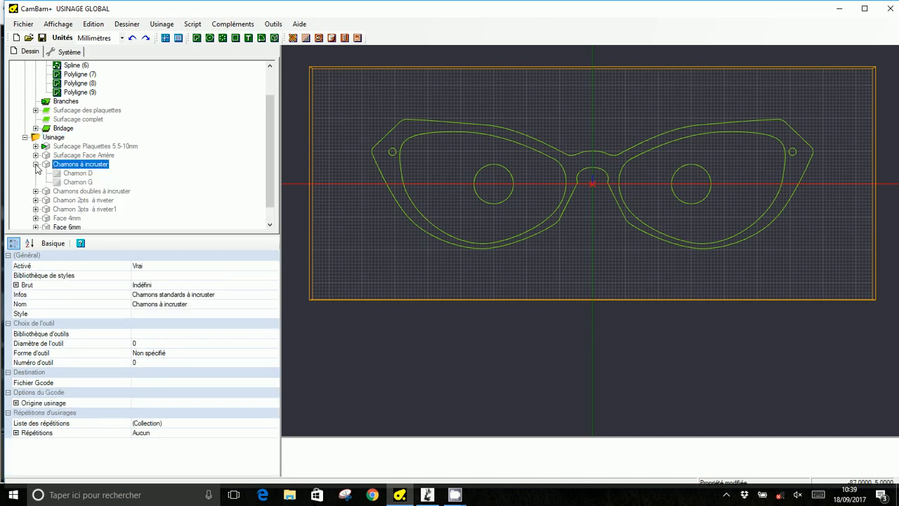
pyautogui.click(74, 174)
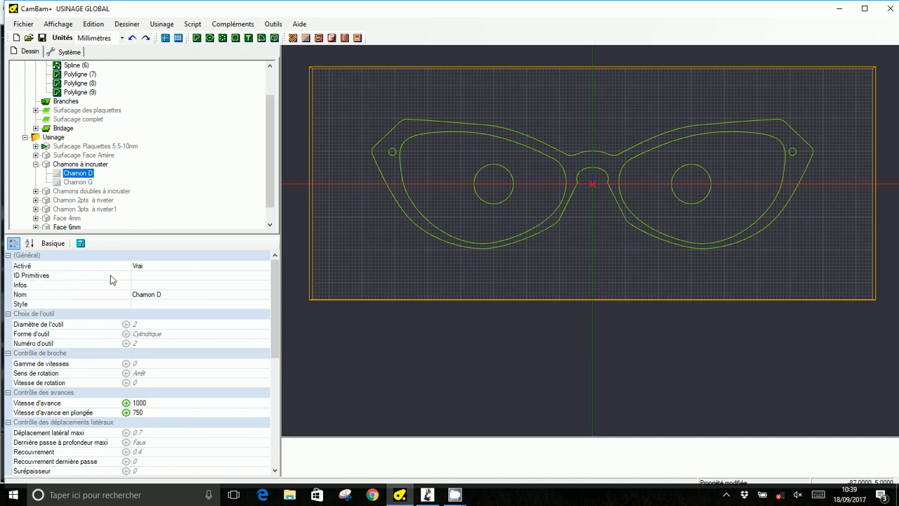
pyautogui.click(140, 276)
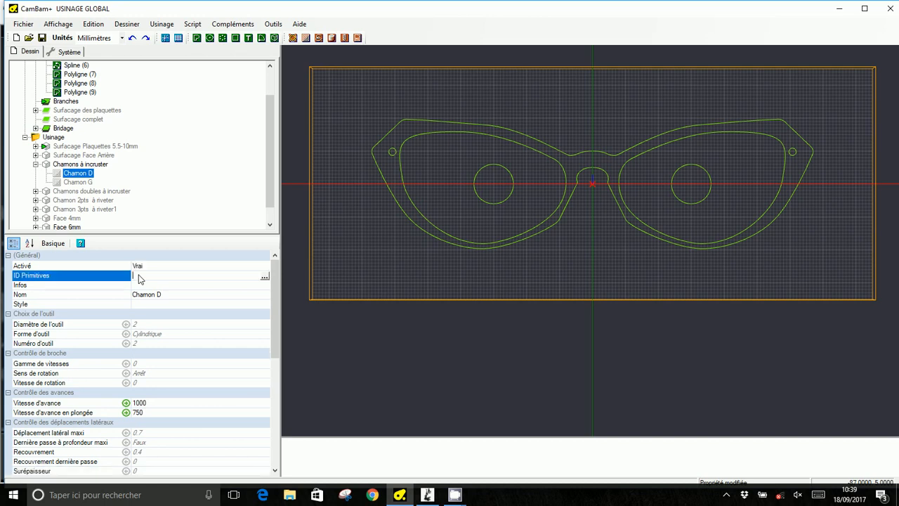
pyautogui.click(265, 276)
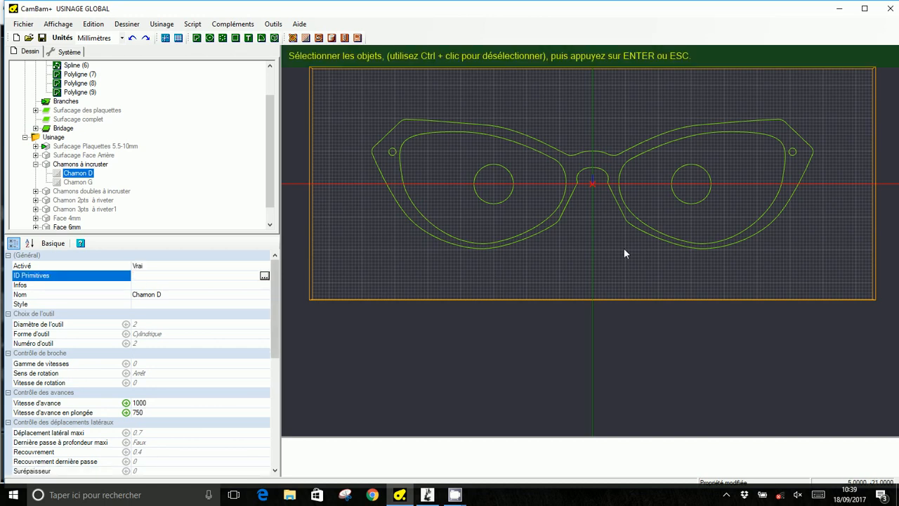
pyautogui.click(792, 152)
pyautogui.press('Return')
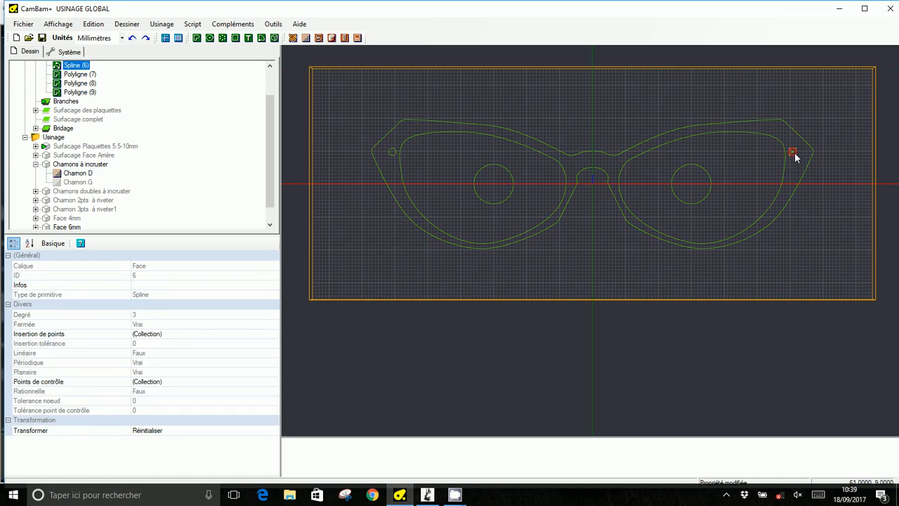
# - Assign the small hinge circle at the left end of the frame as the primitive of the Charnon G operation
pyautogui.click(62, 182)
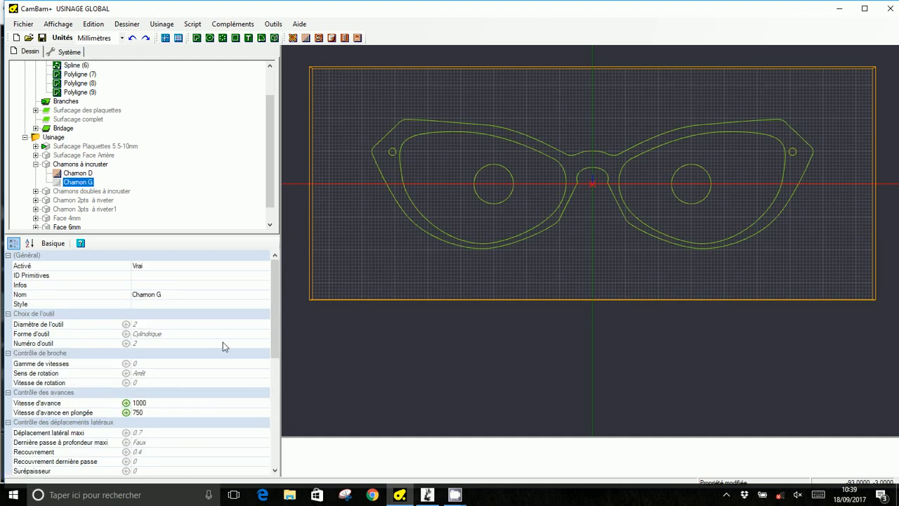
pyautogui.click(143, 277)
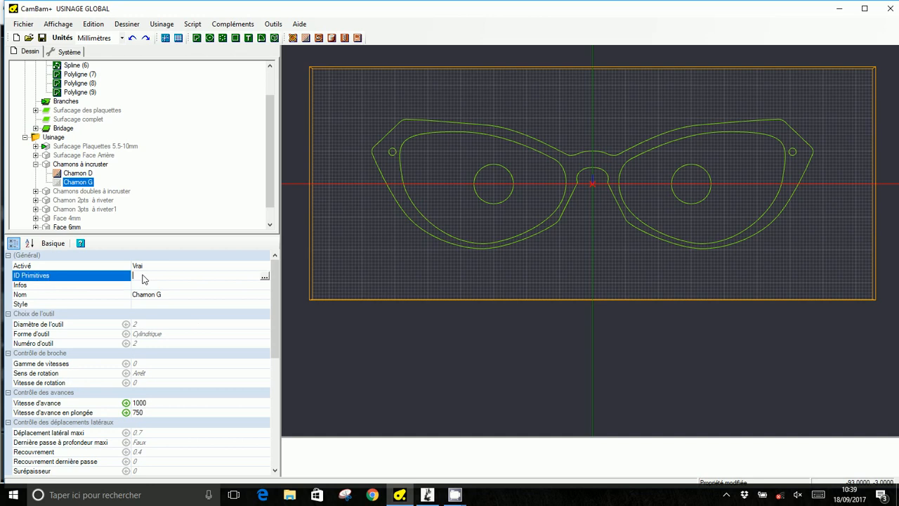
pyautogui.click(264, 276)
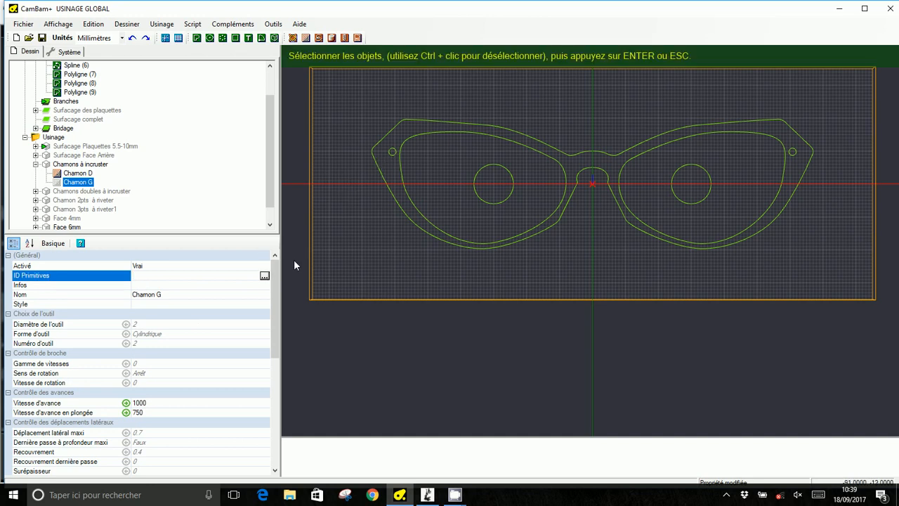
pyautogui.click(390, 156)
pyautogui.press('Return')
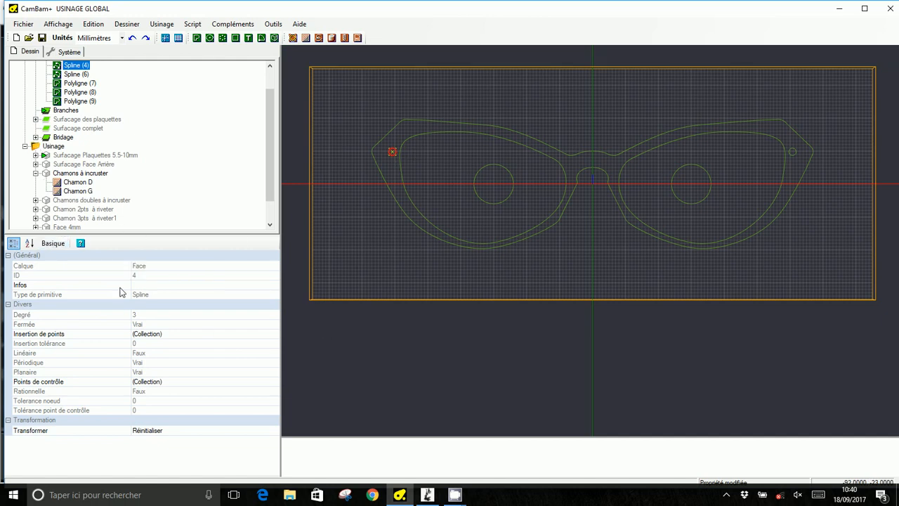
# - Review the feed and machining depth parameters of the Charnon D operation
pyautogui.click(67, 182)
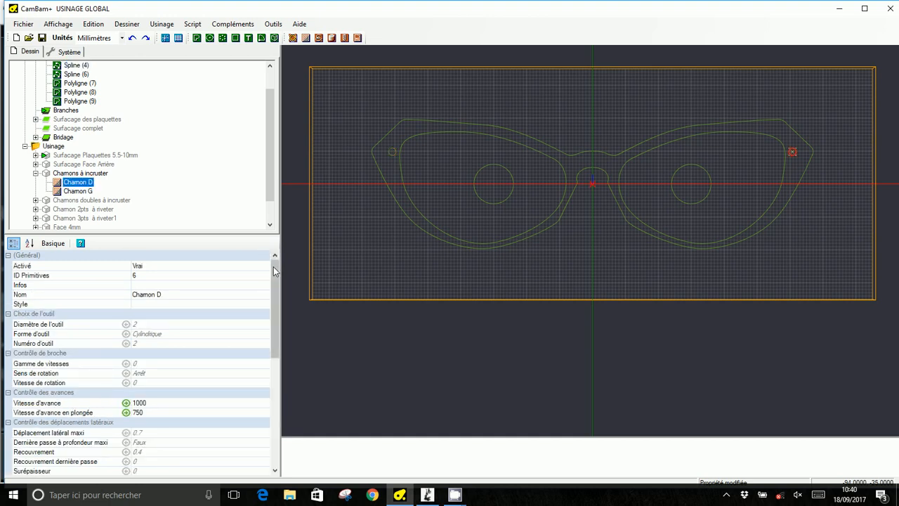
pyautogui.scroll(-5, 278, 316)
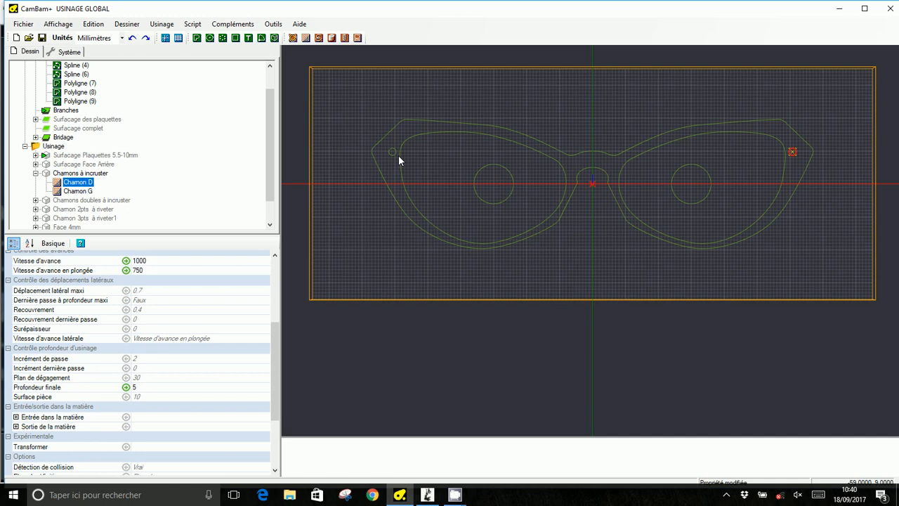
pyautogui.click(54, 174)
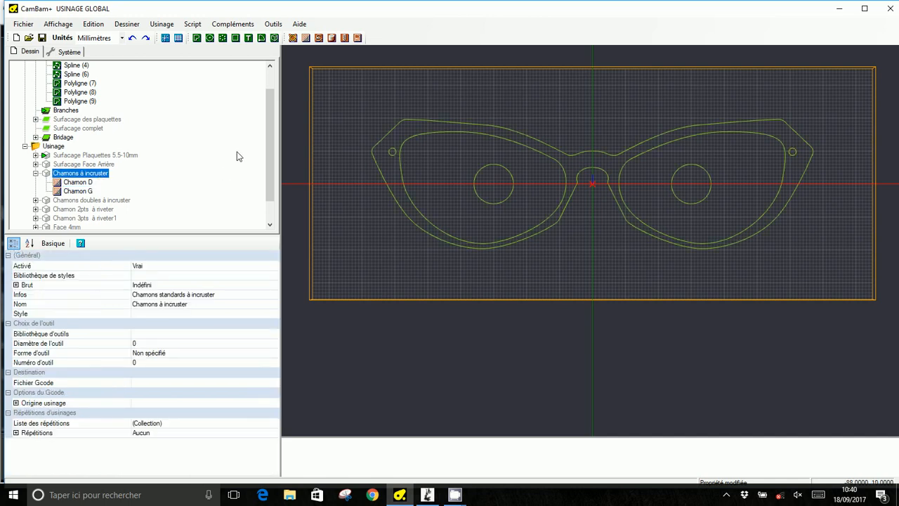
# - Expand the Face 6mm group and look through its roughing, finishing and lens-groove operations from Ebauche OD to Finition OG
pyautogui.moveTo(269, 134); pyautogui.dragTo(269, 152)
pyautogui.click(67, 209)
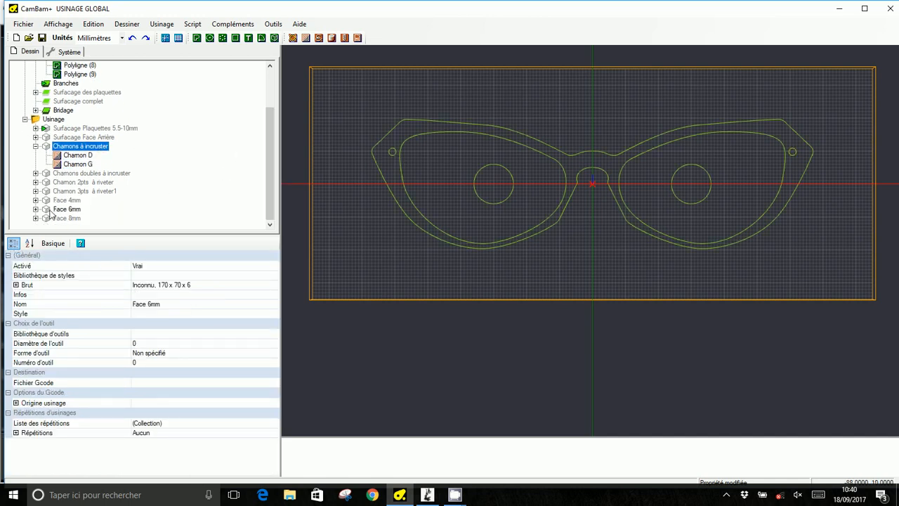
pyautogui.click(35, 210)
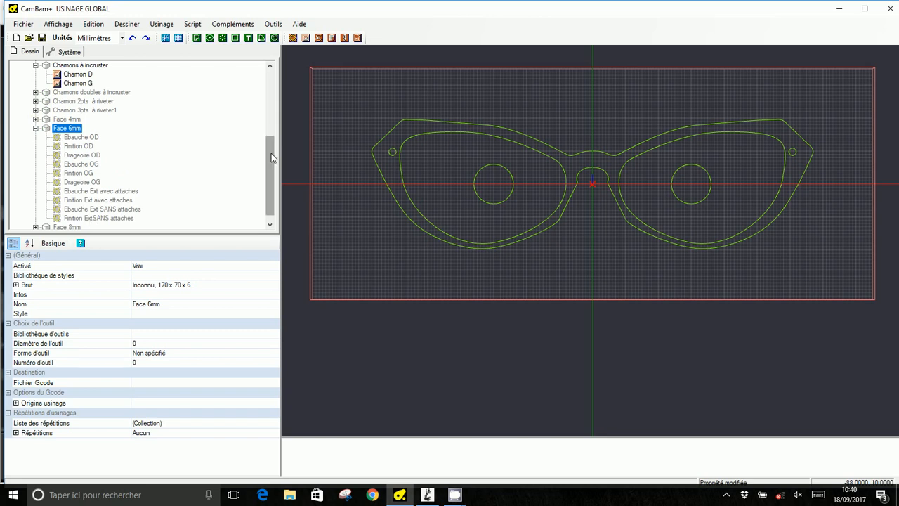
pyautogui.click(90, 129)
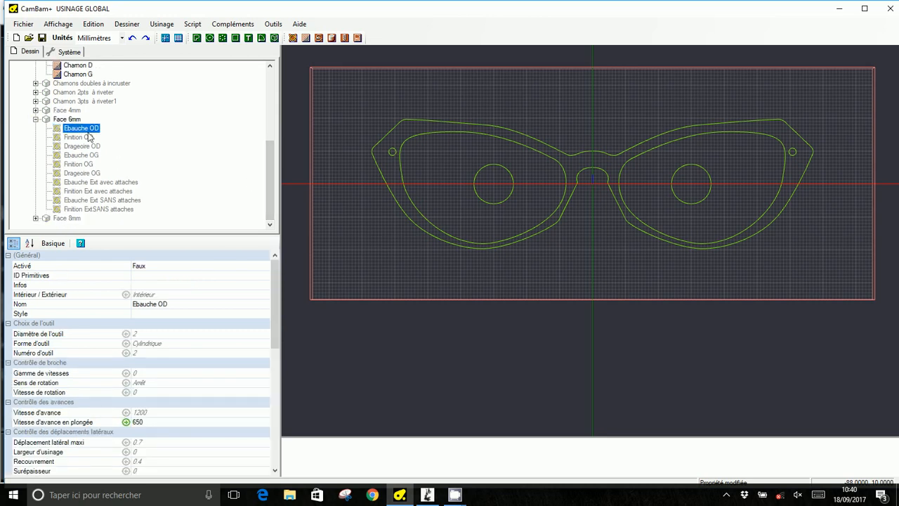
pyautogui.click(90, 137)
pyautogui.click(90, 146)
pyautogui.click(90, 155)
pyautogui.click(90, 163)
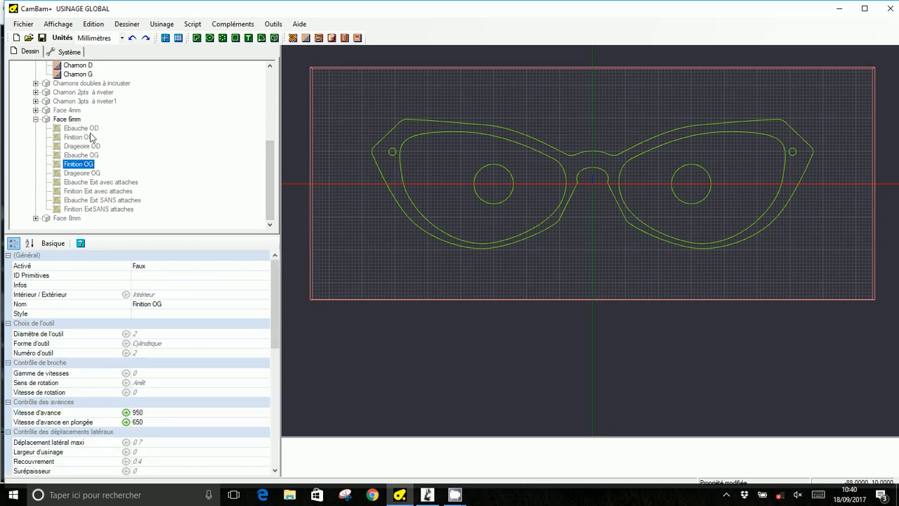
# - Enable Ebauche and Finition for OD, OG and Ext avec attaches in Face 6mm by setting Activé to Vrai for all six
pyautogui.click(85, 129)
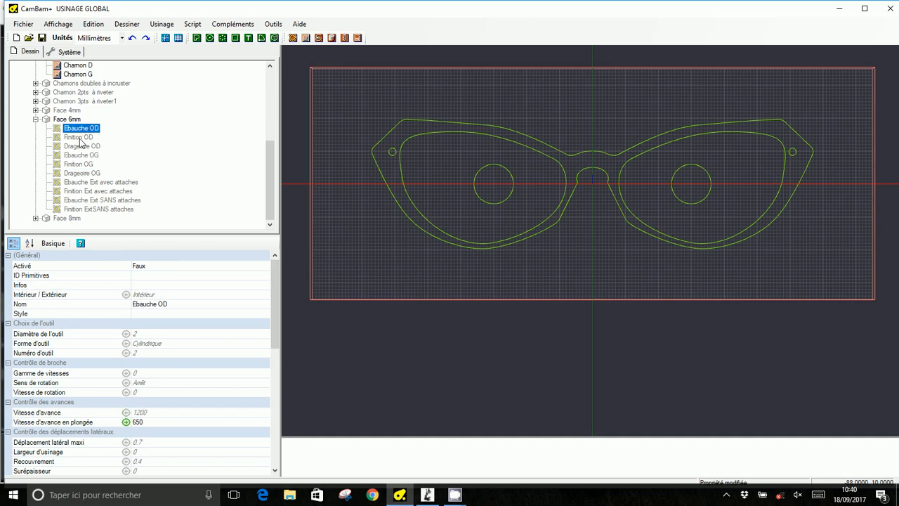
pyautogui.keyDown('ctrl'); pyautogui.click(78, 137); pyautogui.keyUp('ctrl')
pyautogui.keyDown('ctrl'); pyautogui.click(83, 155); pyautogui.keyUp('ctrl')
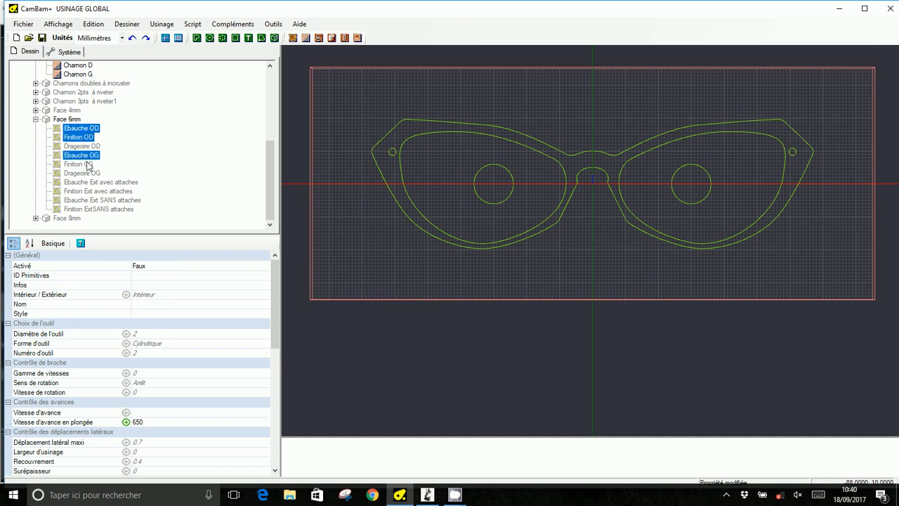
pyautogui.keyDown('ctrl'); pyautogui.click(84, 164); pyautogui.keyUp('ctrl')
pyautogui.keyDown('ctrl'); pyautogui.click(100, 183); pyautogui.keyUp('ctrl')
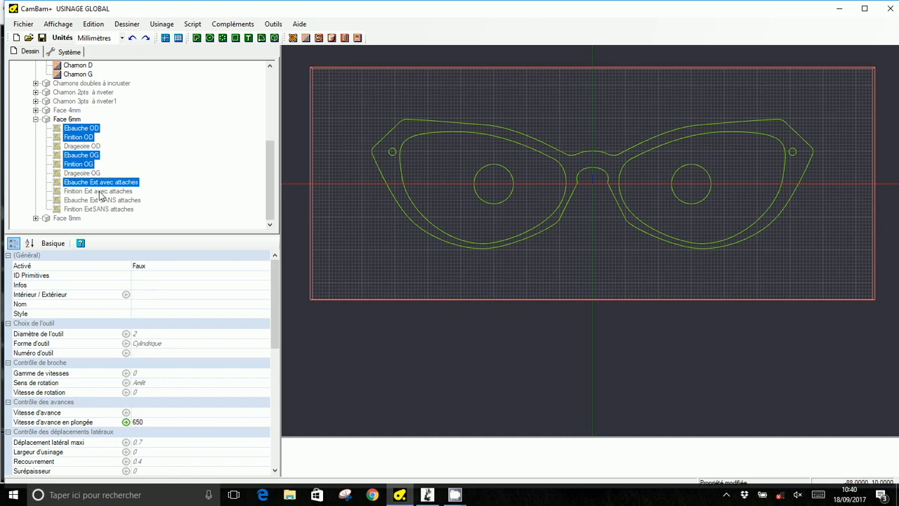
pyautogui.keyDown('ctrl'); pyautogui.click(100, 192); pyautogui.keyUp('ctrl')
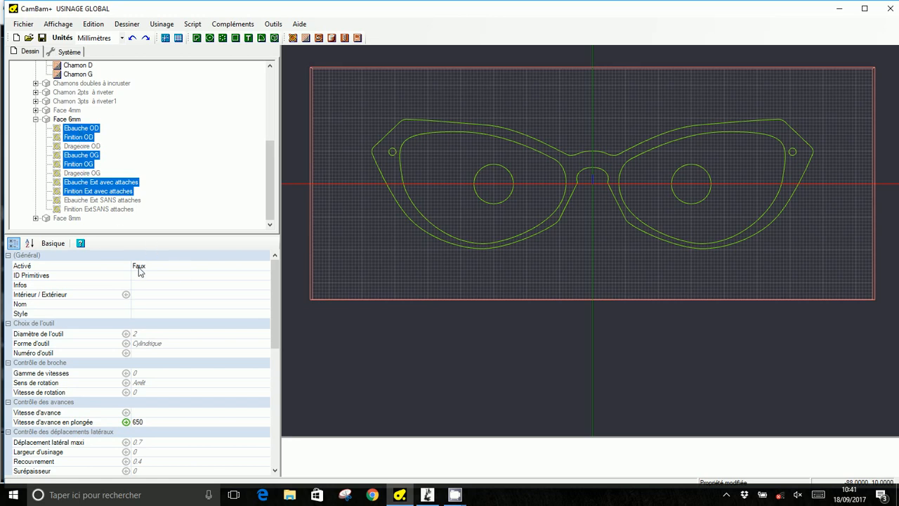
pyautogui.click(258, 269)
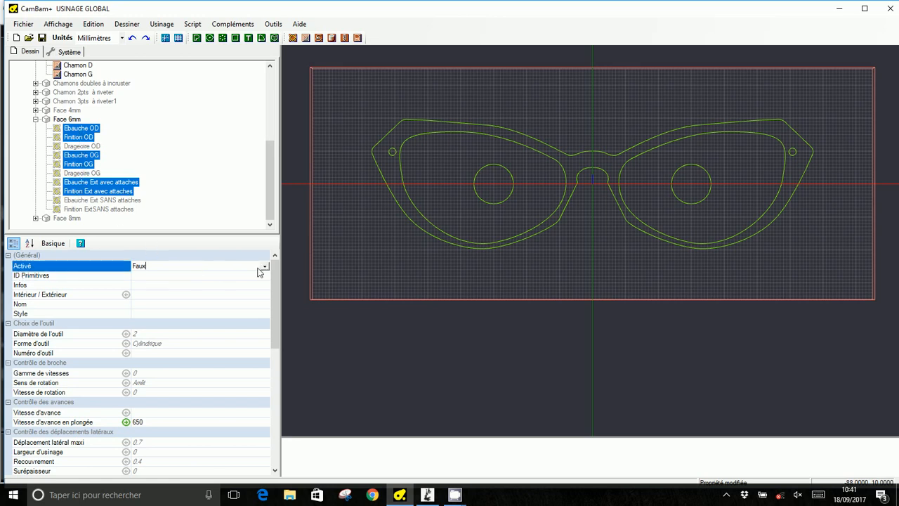
pyautogui.click(265, 267)
pyautogui.click(240, 276)
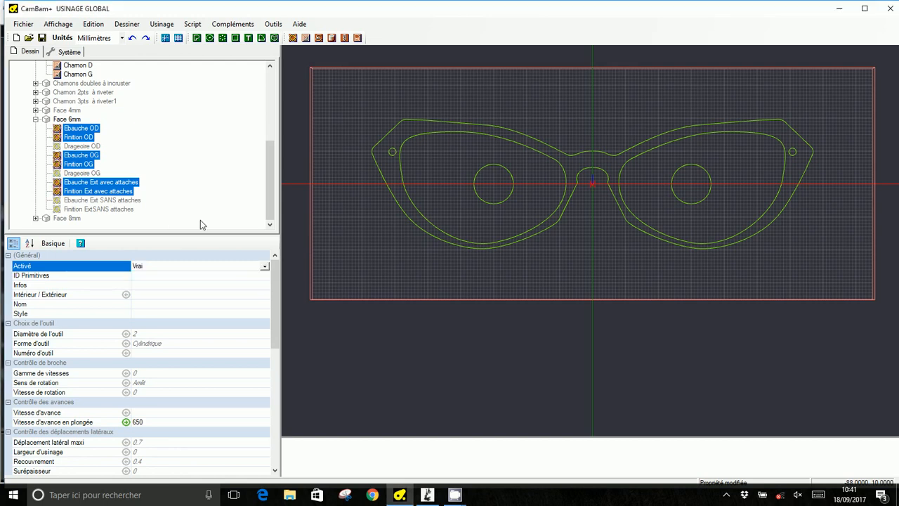
# - Assign the right-hand lens outline as the primitive of Ebauche OD and Finition OD in the Face 6mm group
pyautogui.click(59, 119)
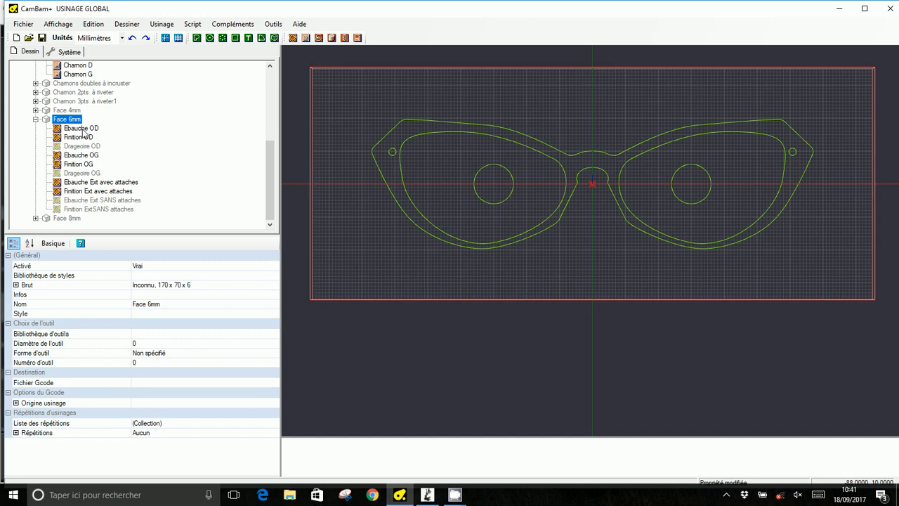
pyautogui.click(81, 129)
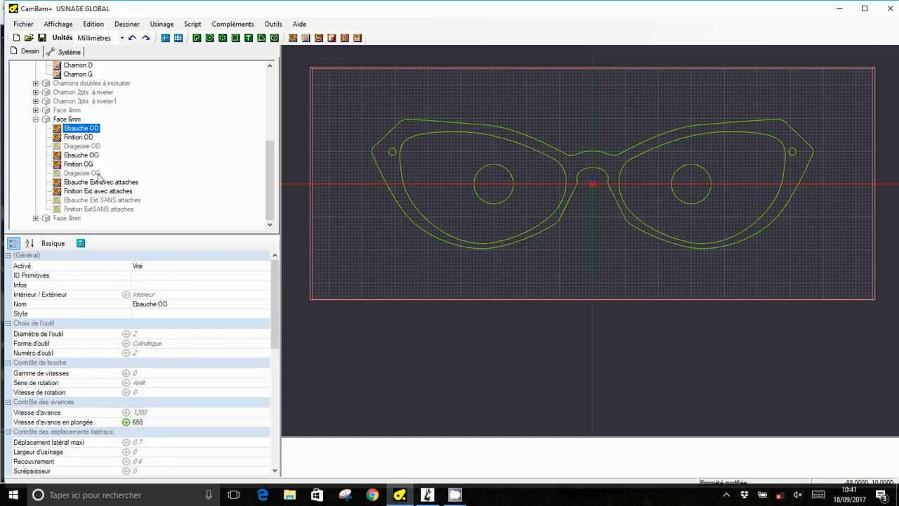
pyautogui.keyDown('ctrl'); pyautogui.click(79, 138); pyautogui.keyUp('ctrl')
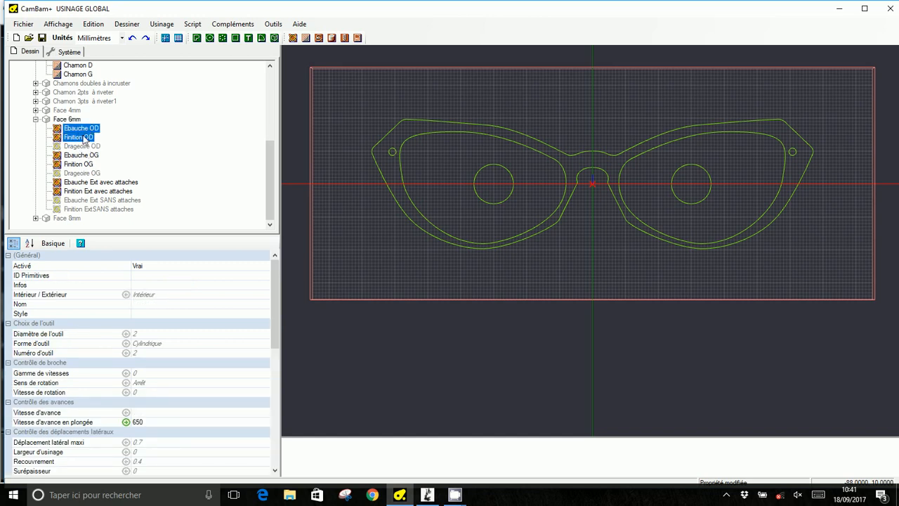
pyautogui.click(142, 278)
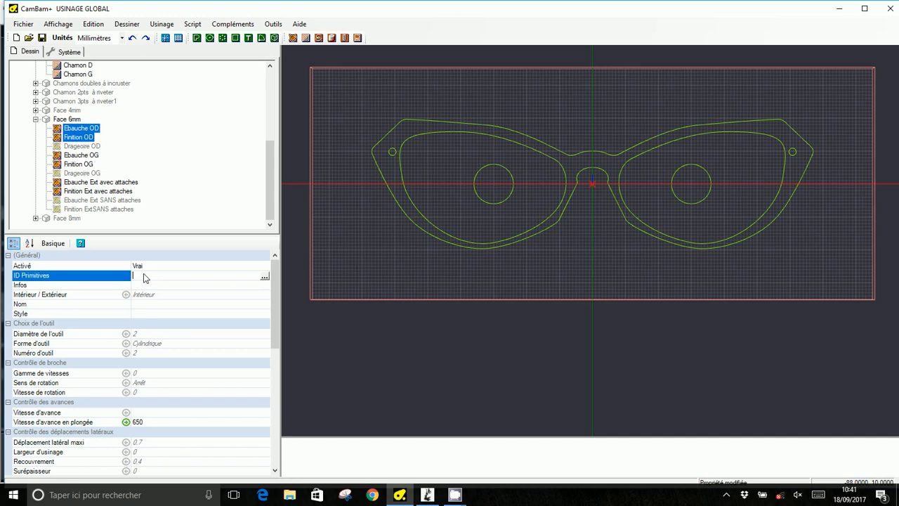
pyautogui.click(265, 275)
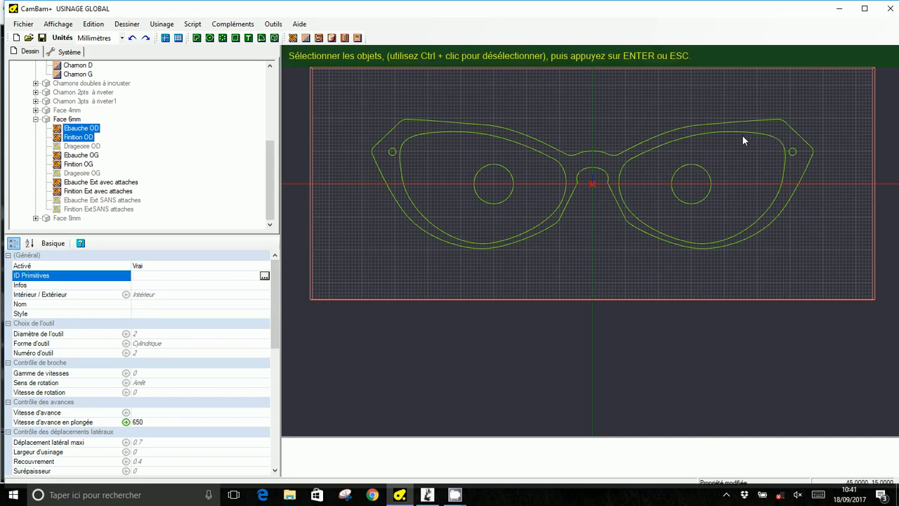
pyautogui.click(742, 134)
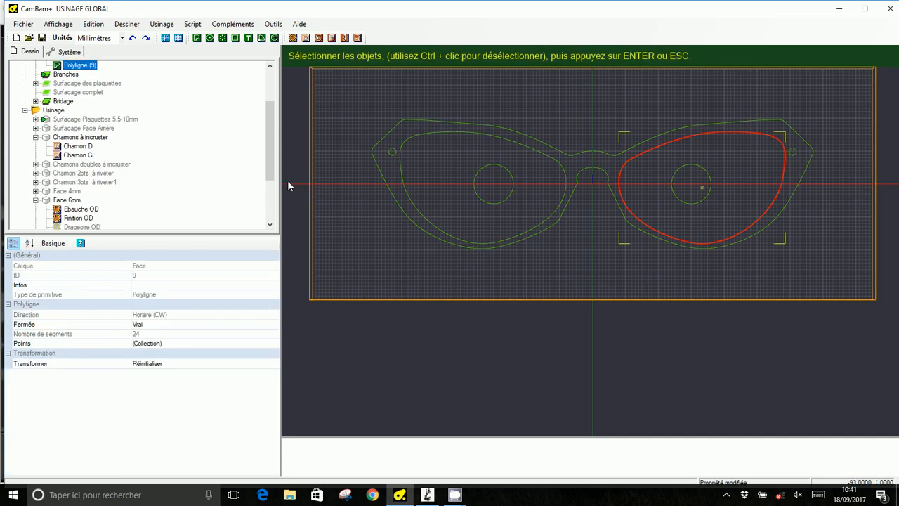
pyautogui.press('Return')
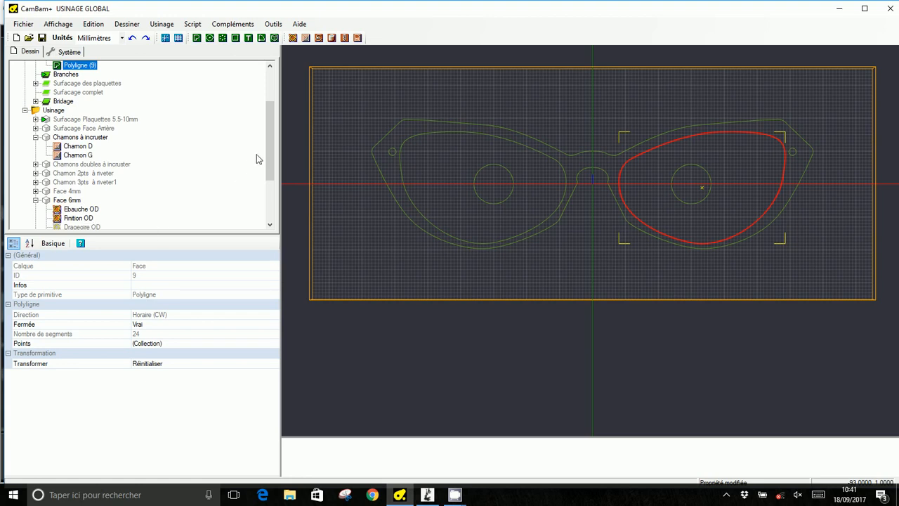
# - Assign the left-hand lens outline as the primitive of Ebauche OG and Finition OG in the Face 6mm group
pyautogui.moveTo(269, 156); pyautogui.dragTo(269, 175)
pyautogui.click(80, 200)
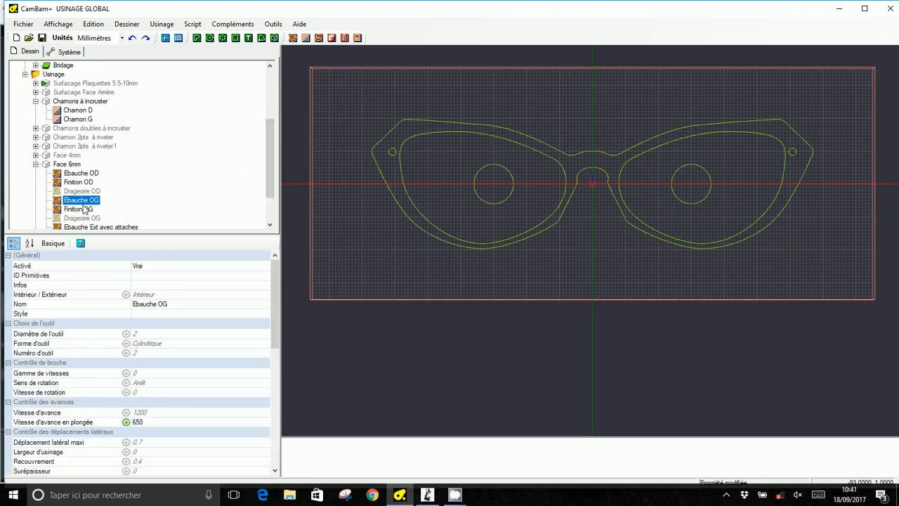
pyautogui.keyDown('shift'); pyautogui.click(83, 209); pyautogui.keyUp('shift')
pyautogui.click(179, 276)
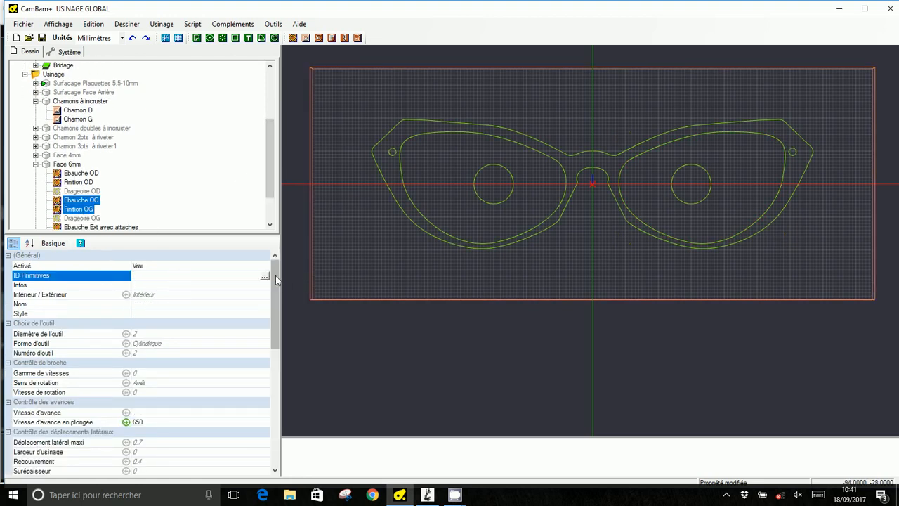
pyautogui.click(264, 276)
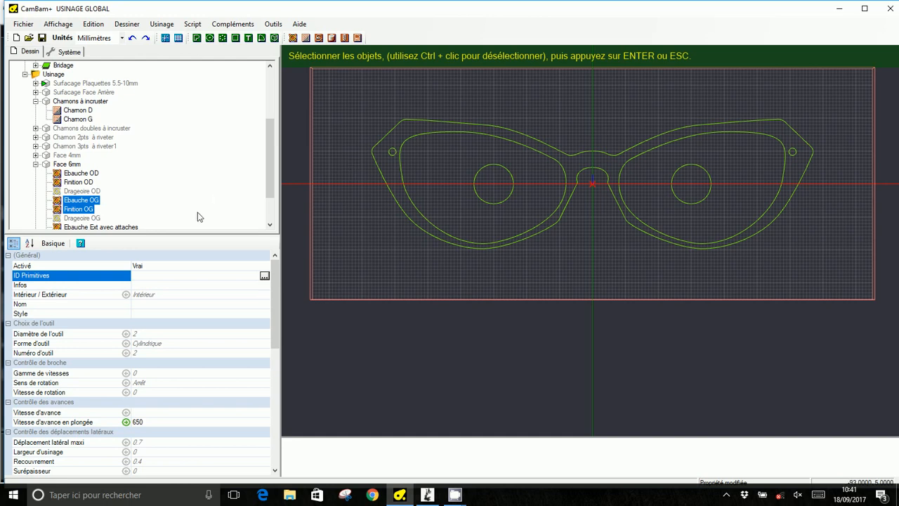
pyautogui.click(407, 142)
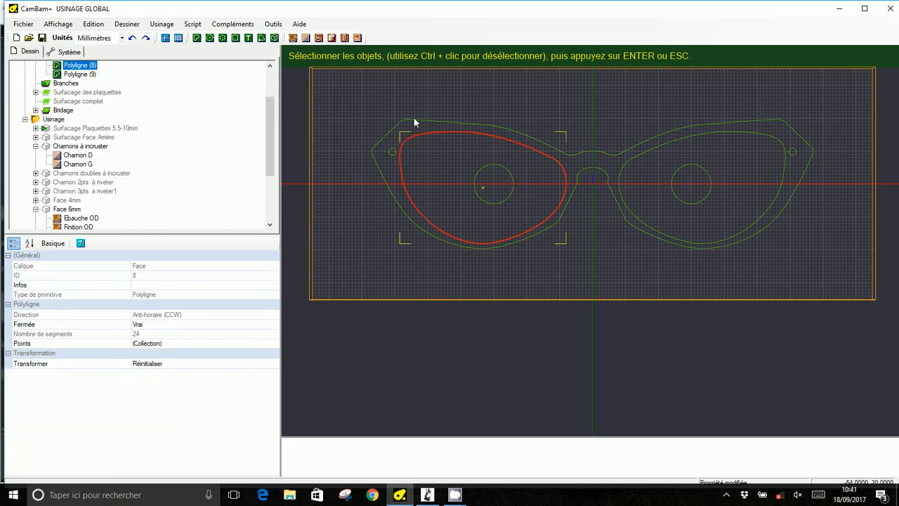
pyautogui.press('Return')
# - Assign the outer frame outline as the primitive of Ebauche Ext avec attaches and Finition Ext avec attaches
pyautogui.moveTo(271, 139); pyautogui.dragTo(271, 181)
pyautogui.click(123, 184)
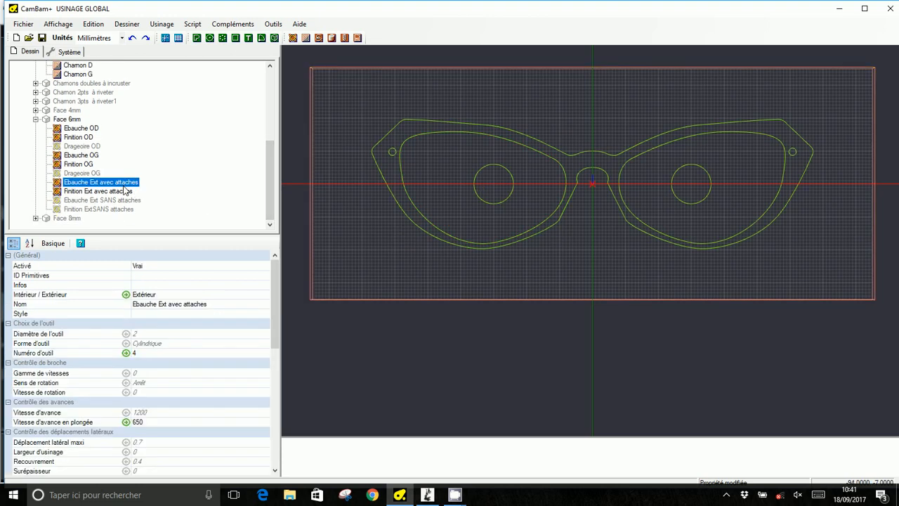
pyautogui.keyDown('ctrl'); pyautogui.click(125, 191); pyautogui.keyUp('ctrl')
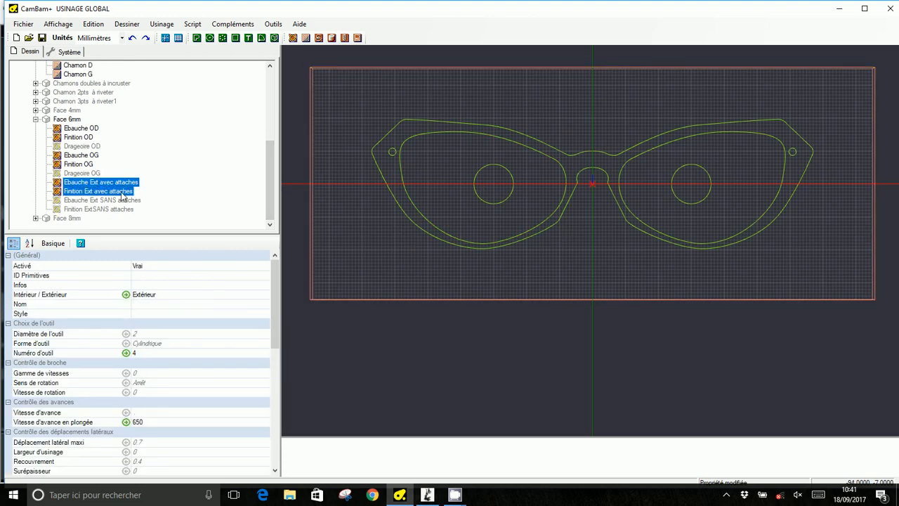
pyautogui.click(177, 275)
pyautogui.click(265, 276)
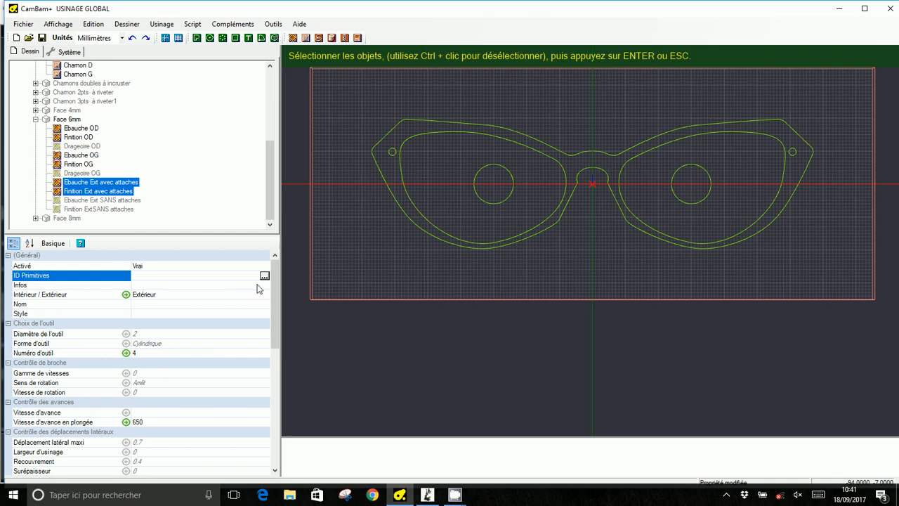
pyautogui.click(399, 122)
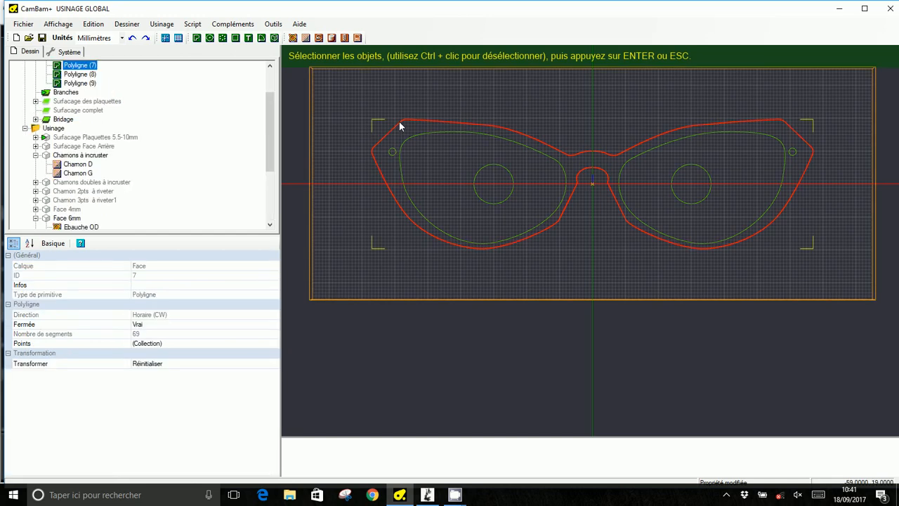
# - Generate the toolpaths for the enabled operations and try moving the holding tab above the right-hand lens toward the bridge
pyautogui.click(161, 24)
pyautogui.click(201, 152)
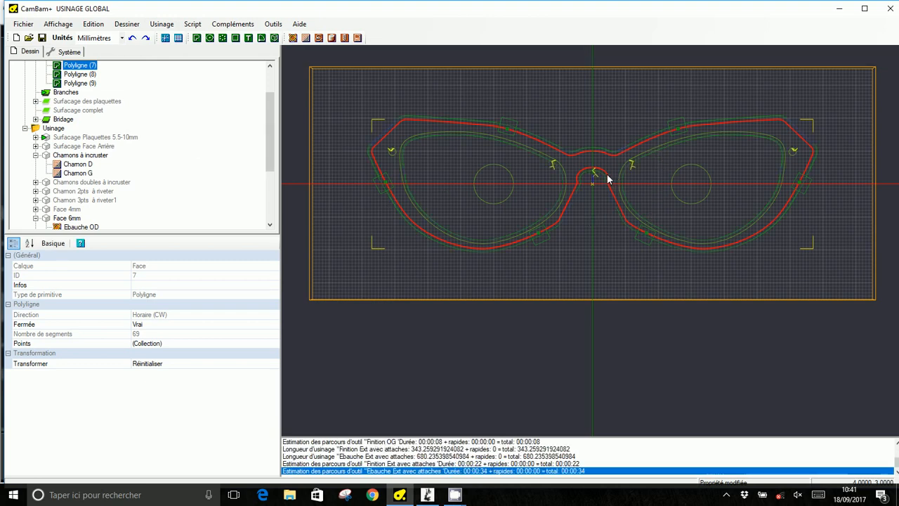
pyautogui.scroll(6, 604, 180)
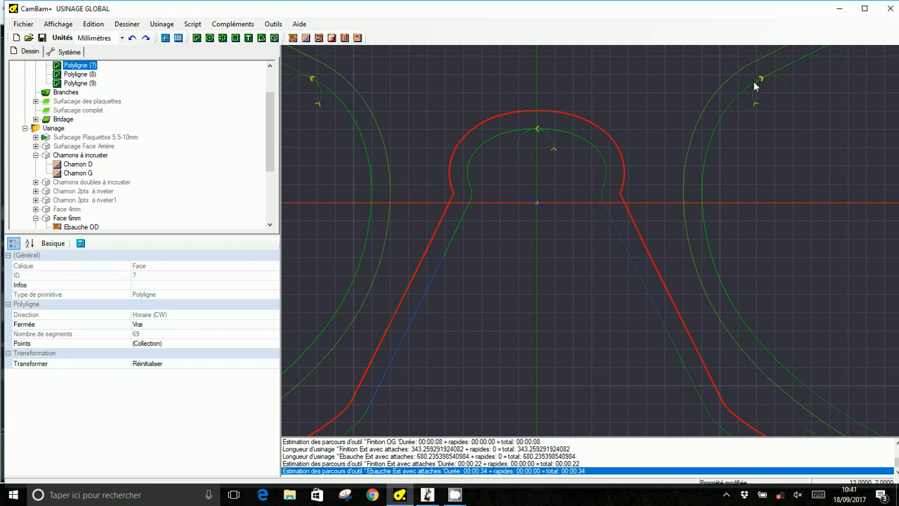
pyautogui.scroll(-8, 533, 180)
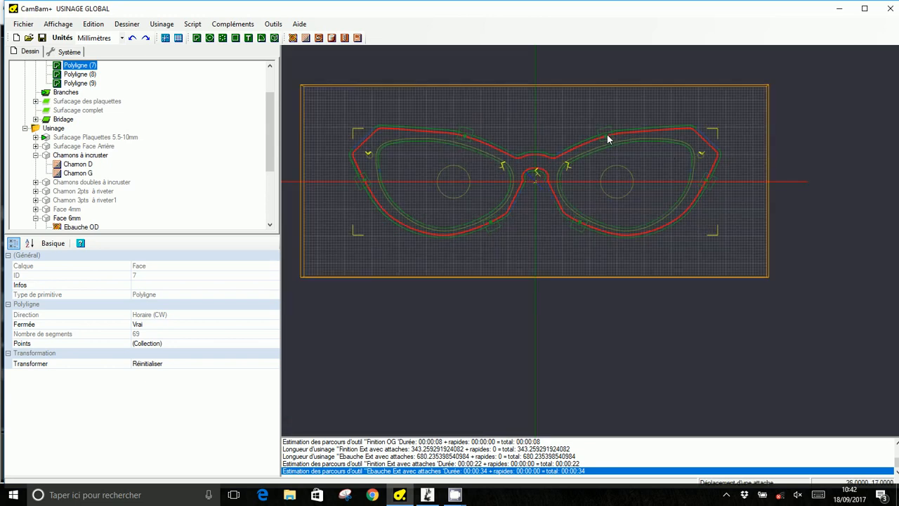
pyautogui.moveTo(606, 134); pyautogui.dragTo(574, 151)
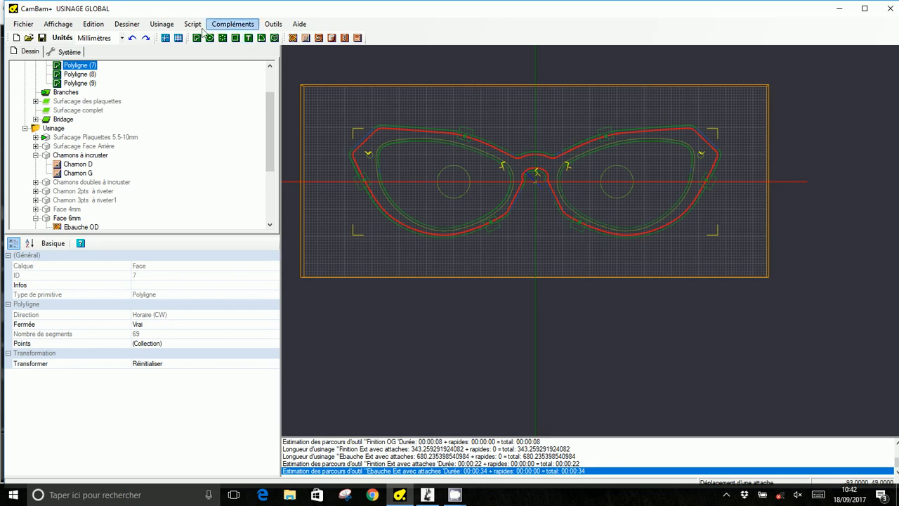
# - Create the G-code file for the machining job and save it as azerty in the Dropbox folder
pyautogui.click(163, 26)
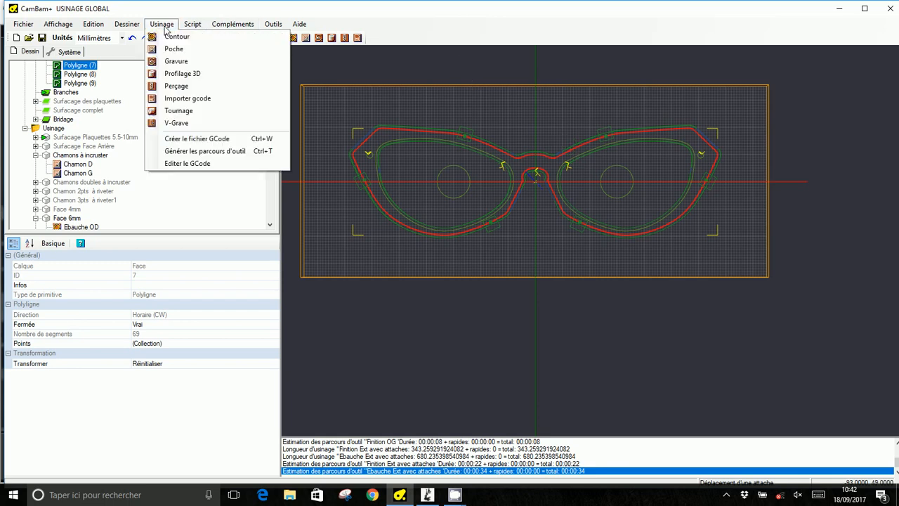
pyautogui.click(218, 145)
pyautogui.click(479, 282)
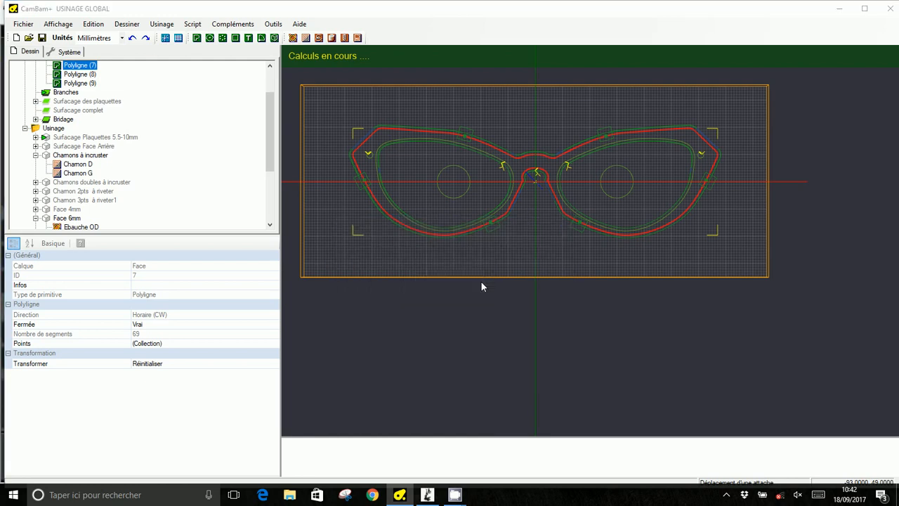
pyautogui.write('azerty')
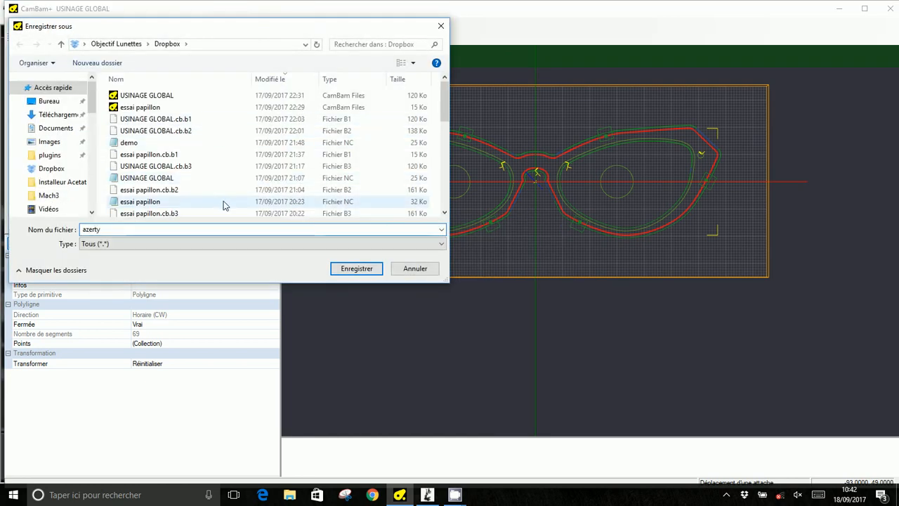
pyautogui.press('Return')
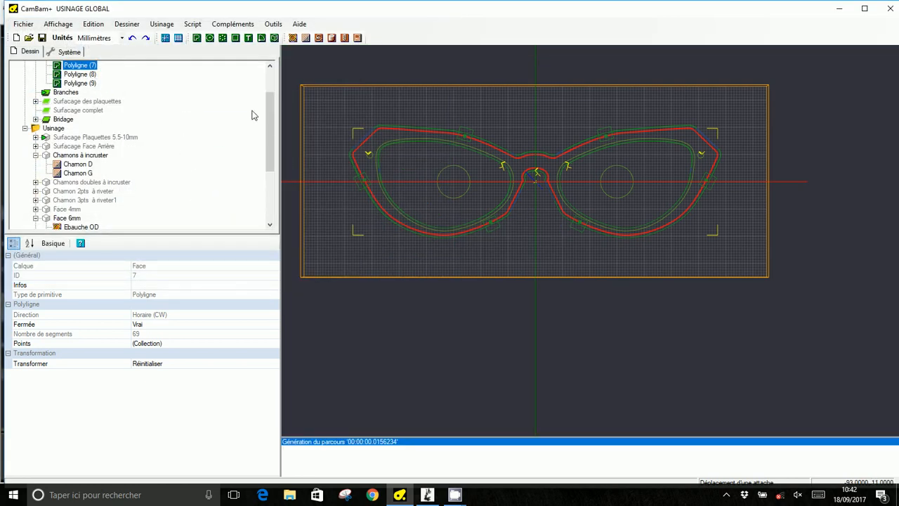
# - Disable Ebauche Ext avec attaches and Finition Ext avec attaches in Face 6mm by setting Activé to Faux
pyautogui.moveTo(266, 107); pyautogui.dragTo(255, 177)
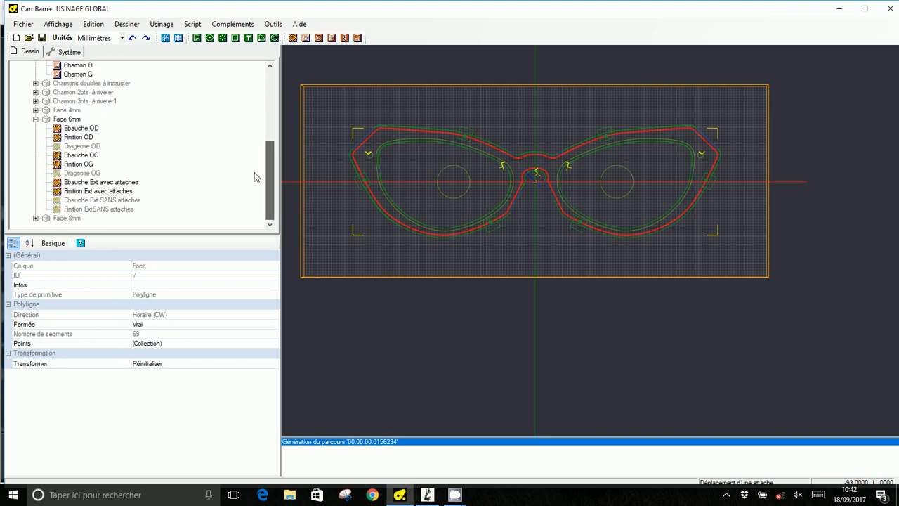
pyautogui.click(126, 183)
pyautogui.click(127, 191)
pyautogui.keyDown('ctrl'); pyautogui.click(125, 183); pyautogui.keyUp('ctrl')
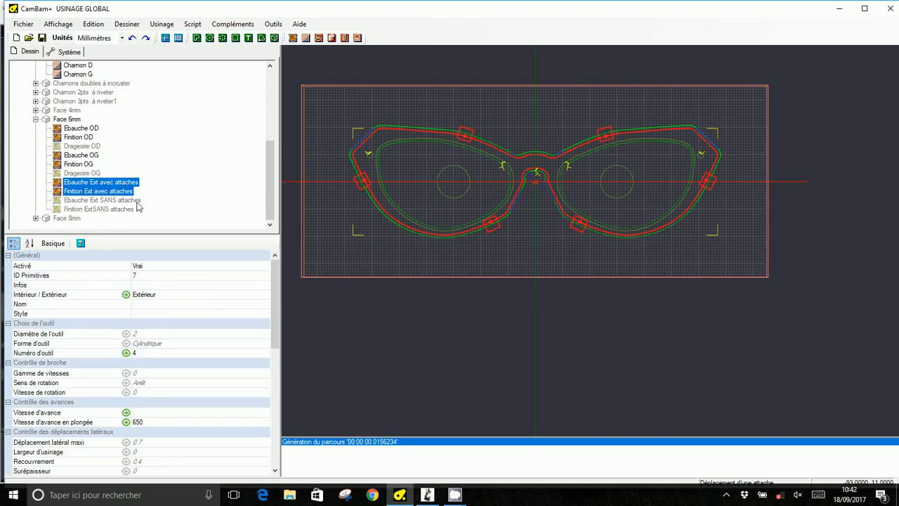
pyautogui.click(191, 266)
pyautogui.click(264, 268)
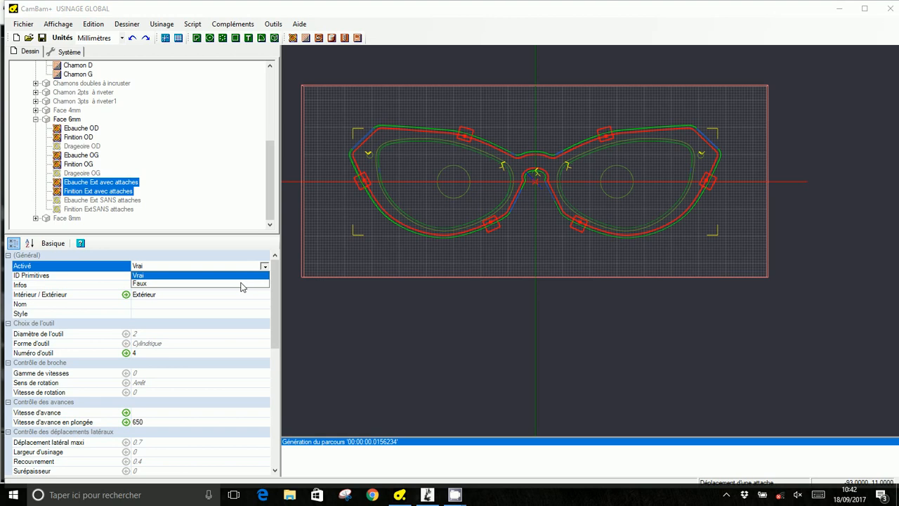
pyautogui.click(231, 283)
# - Set Activé to Vrai for Ebauche and Finition Ext SANS attaches in Face 6mm and check their Profondeur finale in the basic parameters
pyautogui.click(112, 200)
pyautogui.keyDown('ctrl'); pyautogui.click(116, 209); pyautogui.keyUp('ctrl')
pyautogui.click(199, 267)
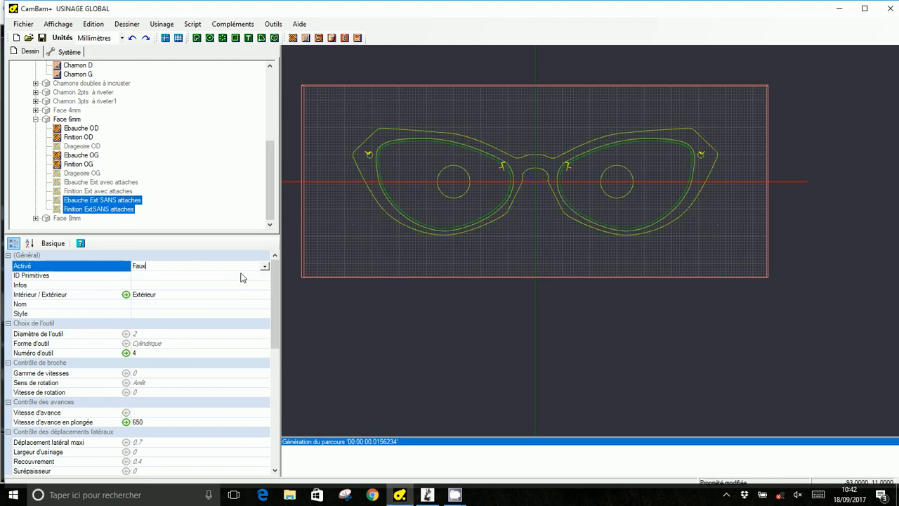
pyautogui.click(265, 267)
pyautogui.click(220, 274)
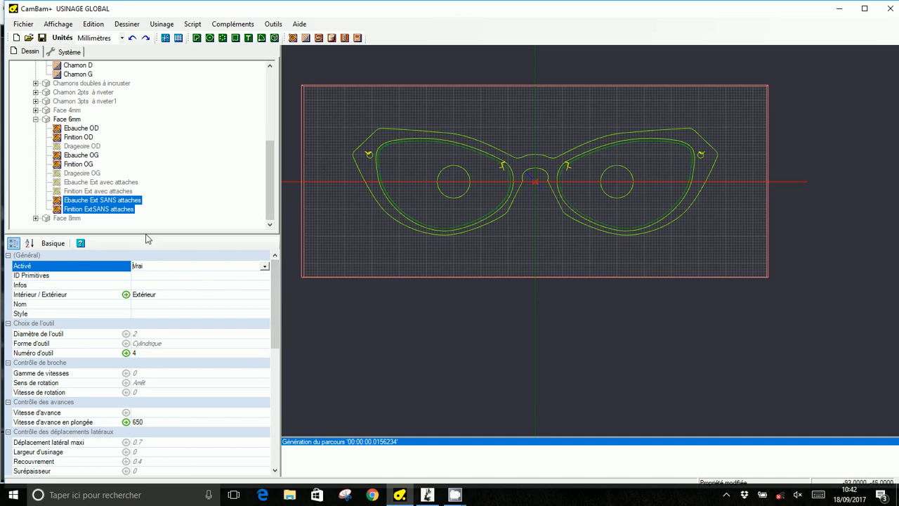
pyautogui.click(52, 243)
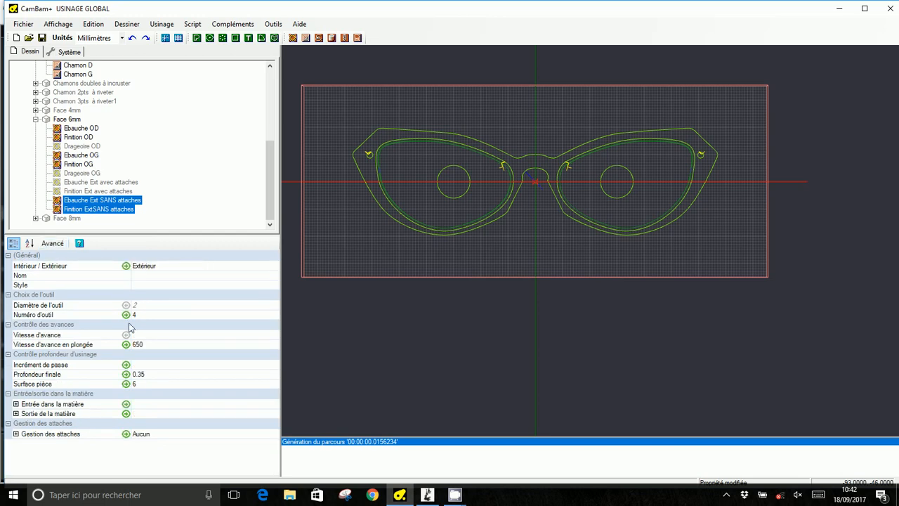
pyautogui.click(146, 374)
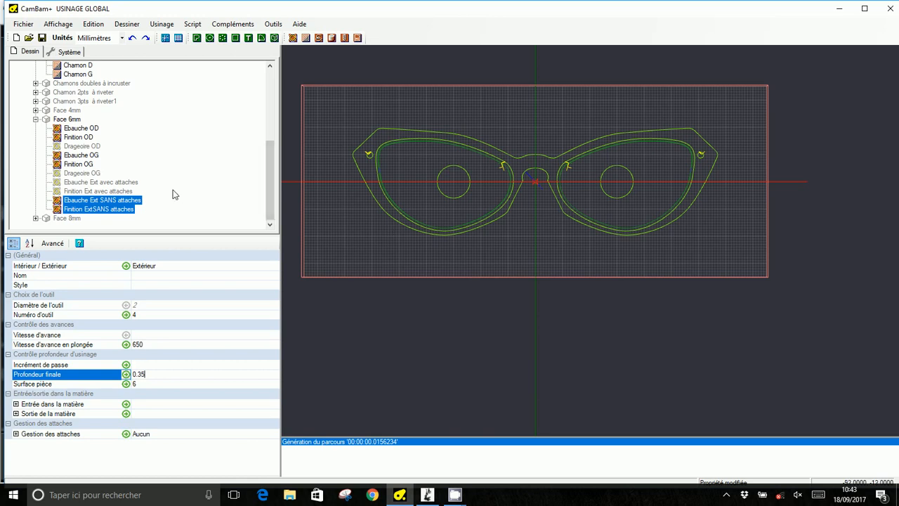
# - Switch to the Mach3 CNC Controller and load the azerty G-code file from the Dropbox folder
pyautogui.click(839, 12)
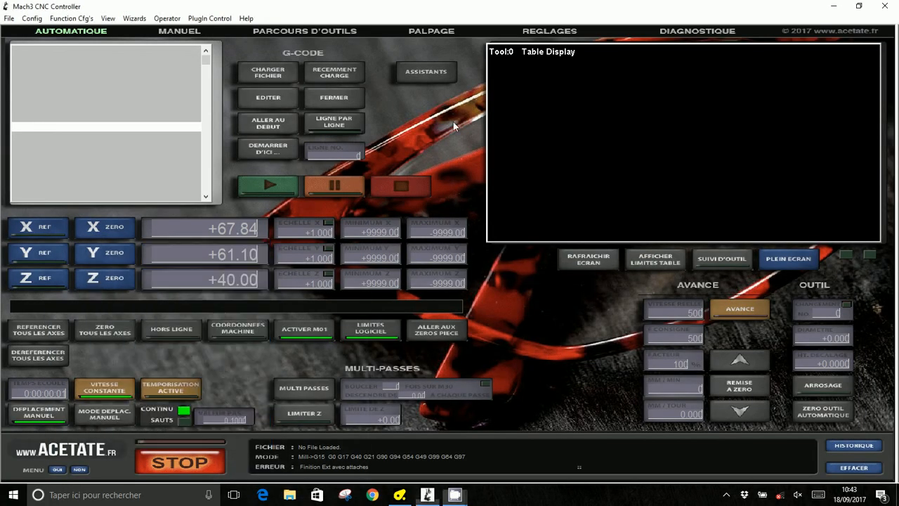
pyautogui.click(256, 76)
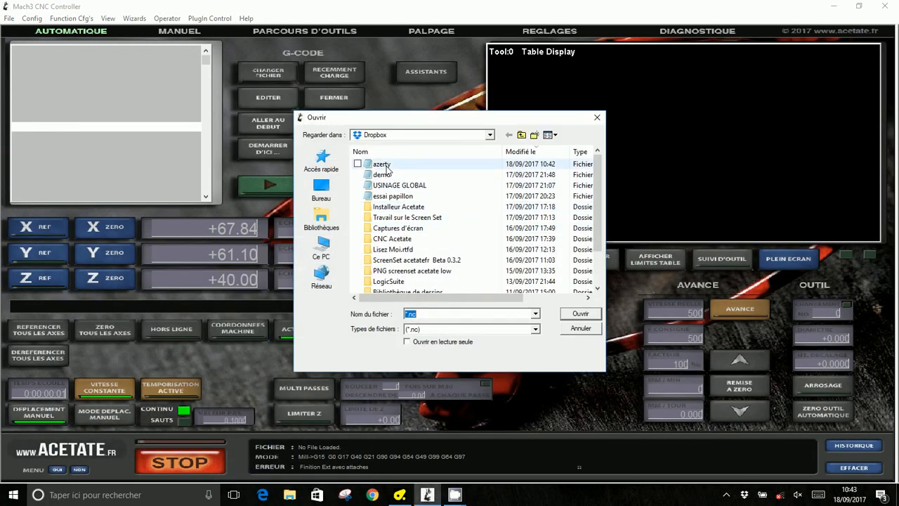
pyautogui.doubleClick(383, 163)
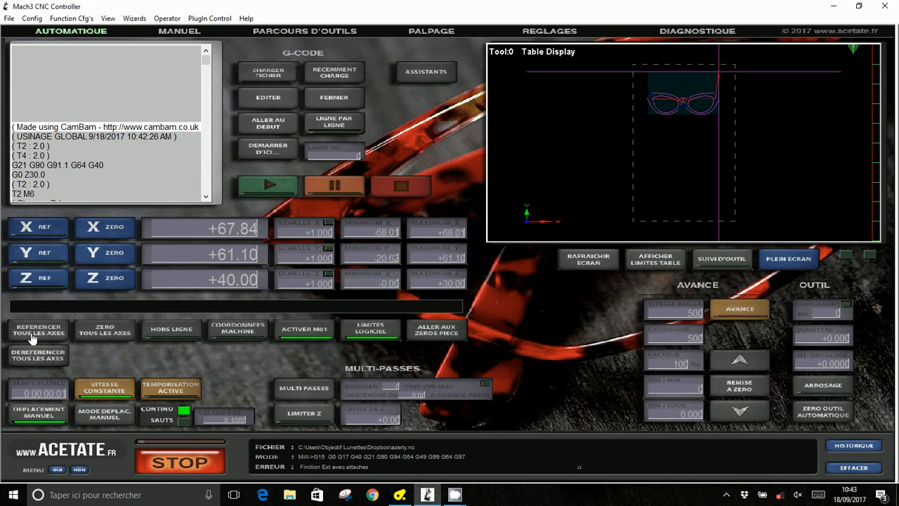
# - Reference all machine axes and jog the X axis in the negative direction to about 19.57
pyautogui.click(32, 338)
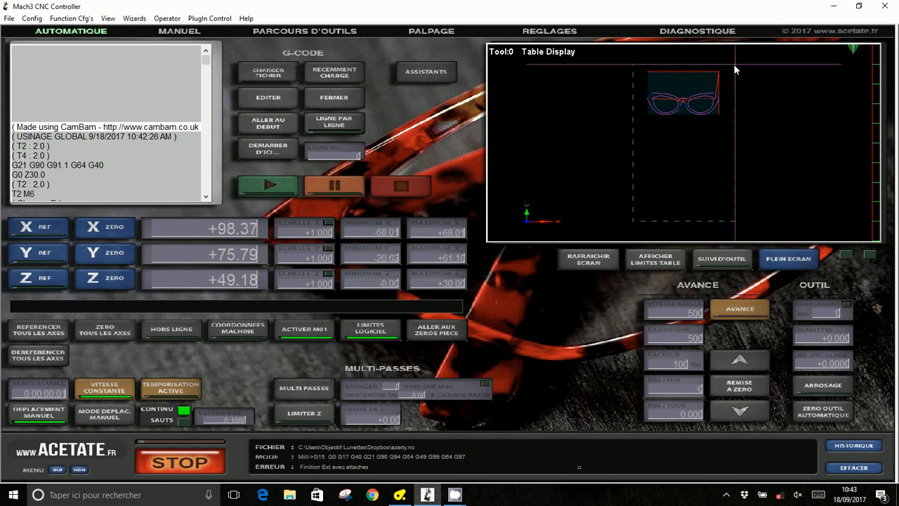
pyautogui.press('Left')
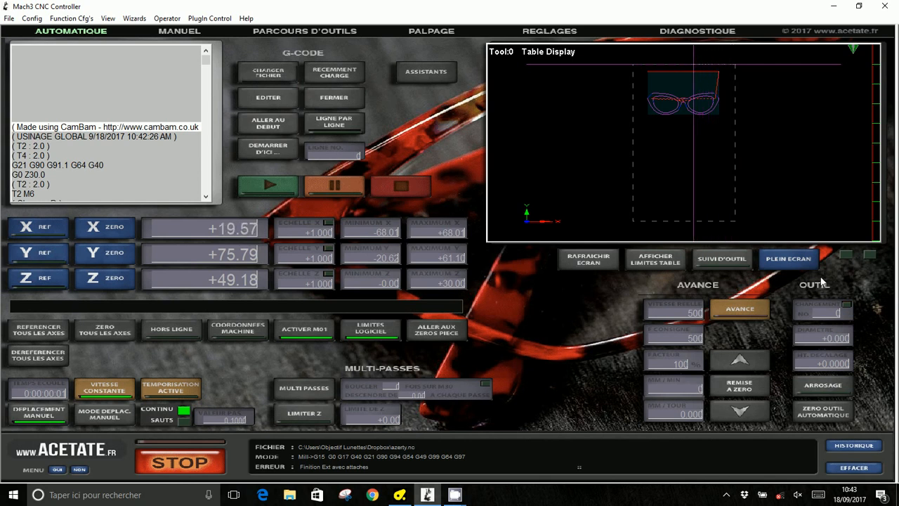
# - Run the automatic tool zero and refresh the toolpath display
pyautogui.click(829, 411)
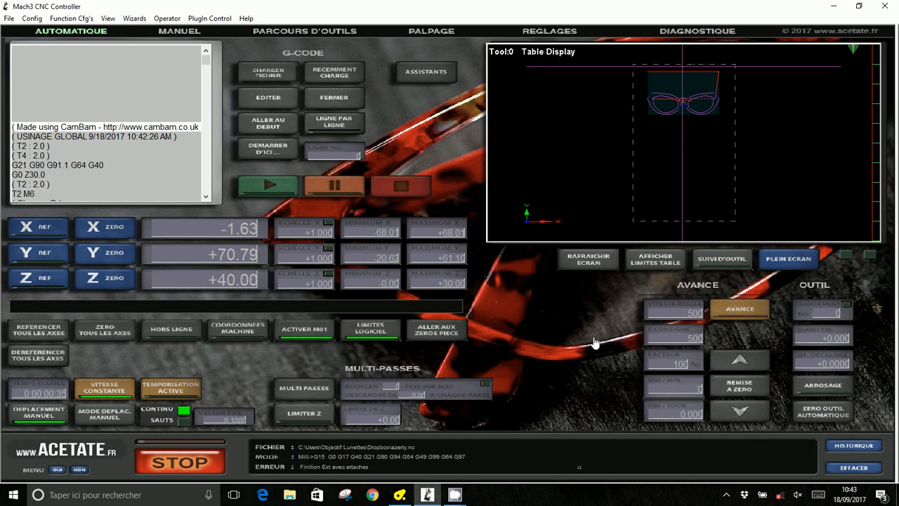
pyautogui.scroll(5, 682, 118)
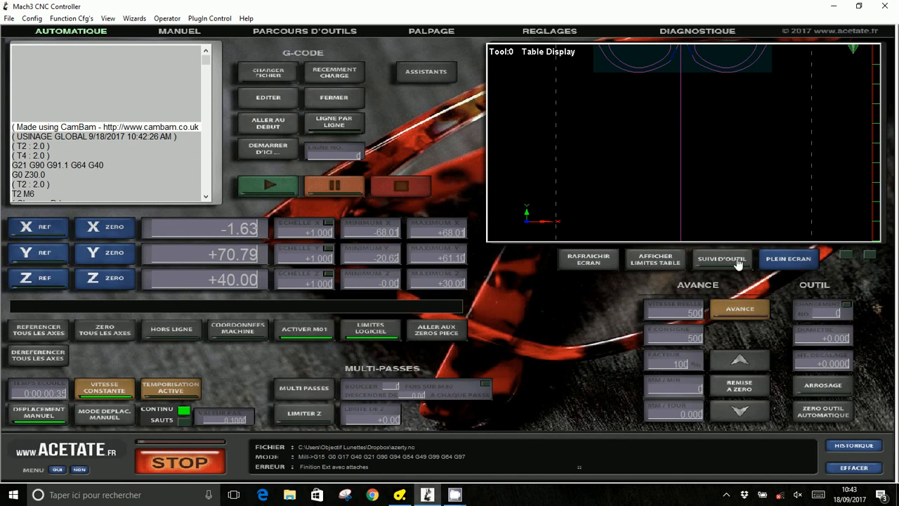
pyautogui.click(585, 261)
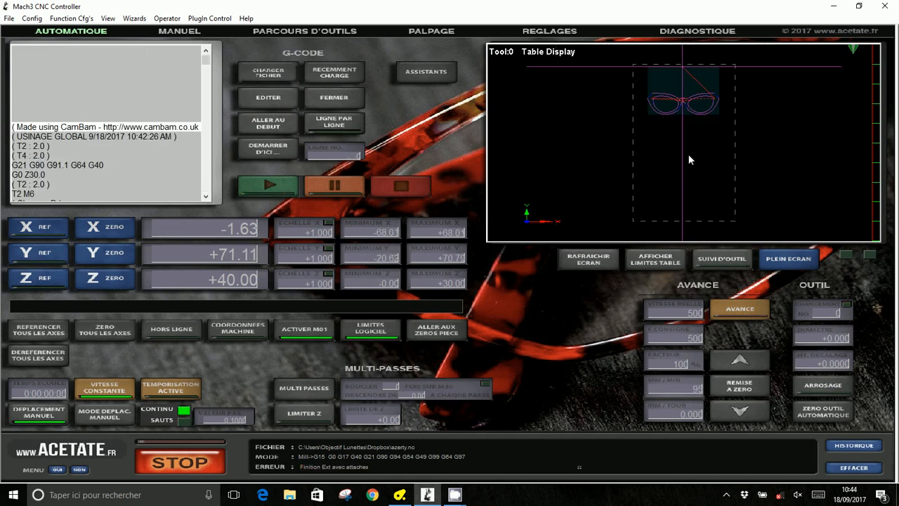
# - Examine the glasses frame toolpath in a tilted 3D view, enlarged to full screen
pyautogui.scroll(3, 663, 136)
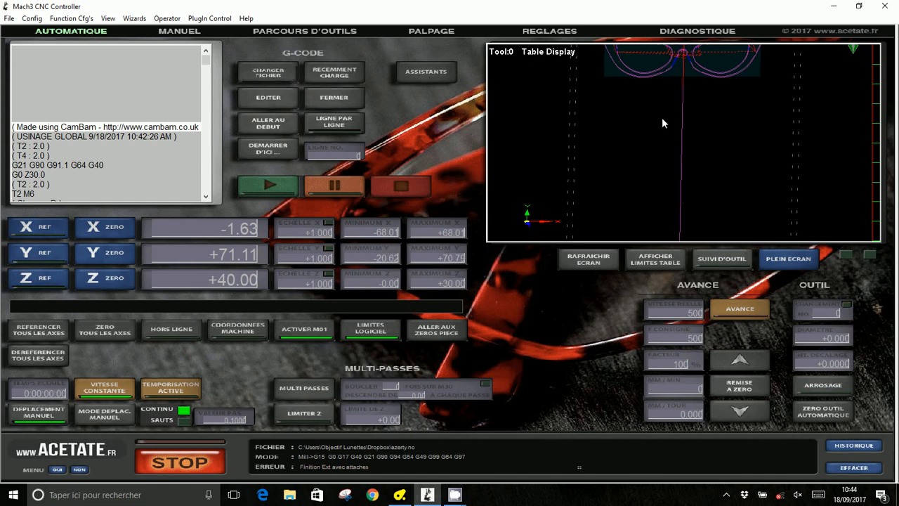
pyautogui.moveTo(662, 118); pyautogui.dragTo(690, 129)
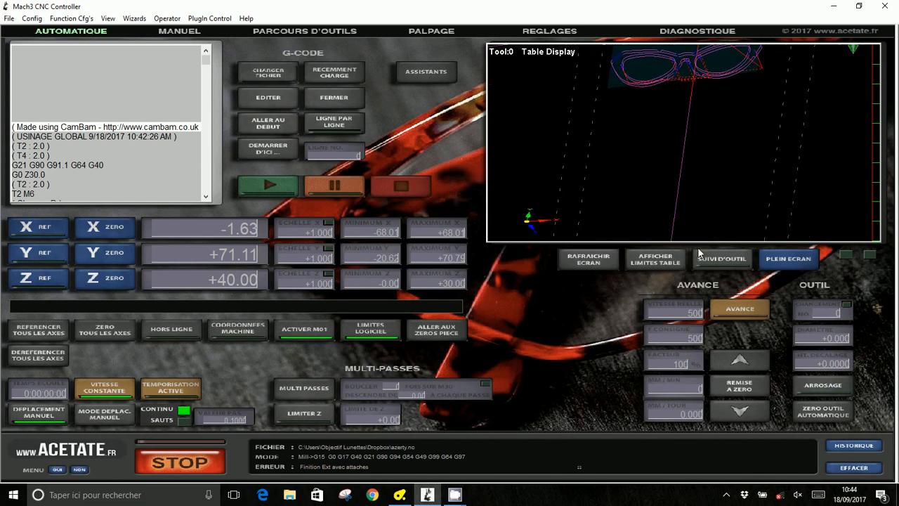
pyautogui.click(790, 260)
pyautogui.moveTo(480, 163); pyautogui.dragTo(507, 218)
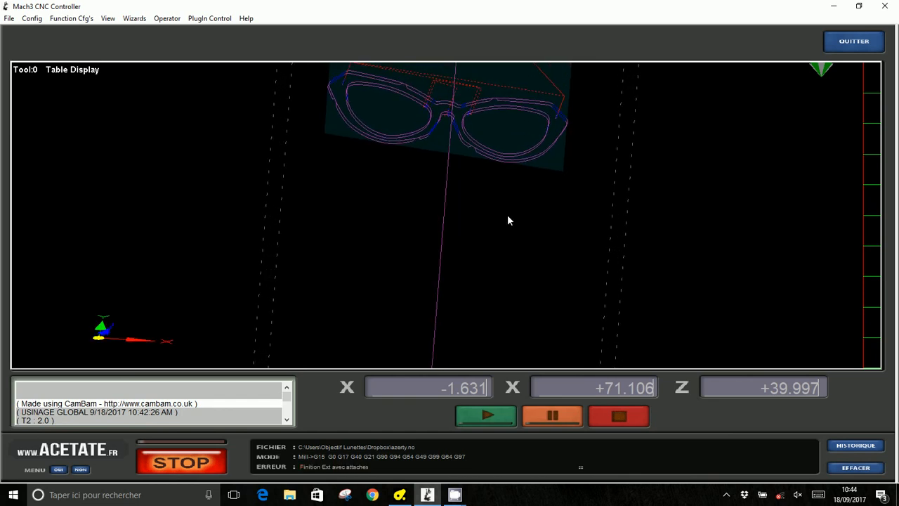
# - Start the azerty G-code program, leave the full-screen display and resume the cycle after the T2 tool change
pyautogui.click(492, 419)
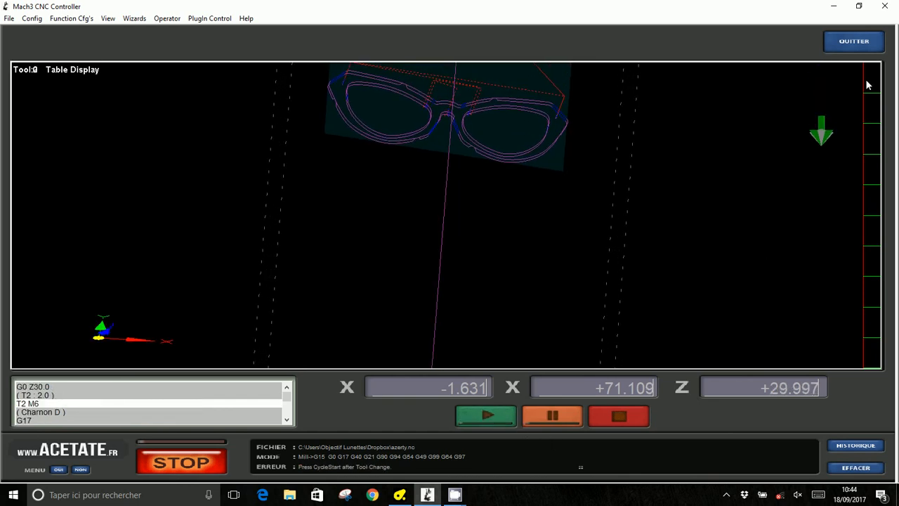
pyautogui.click(854, 41)
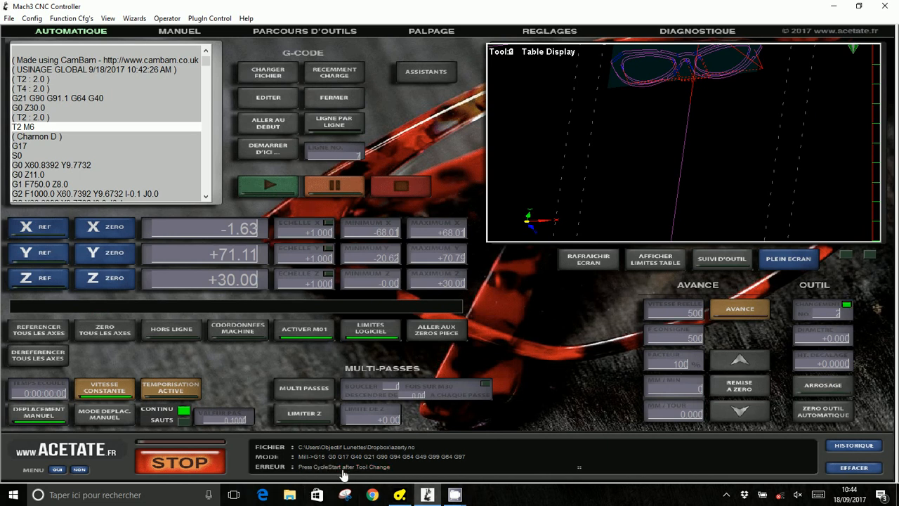
pyautogui.click(260, 194)
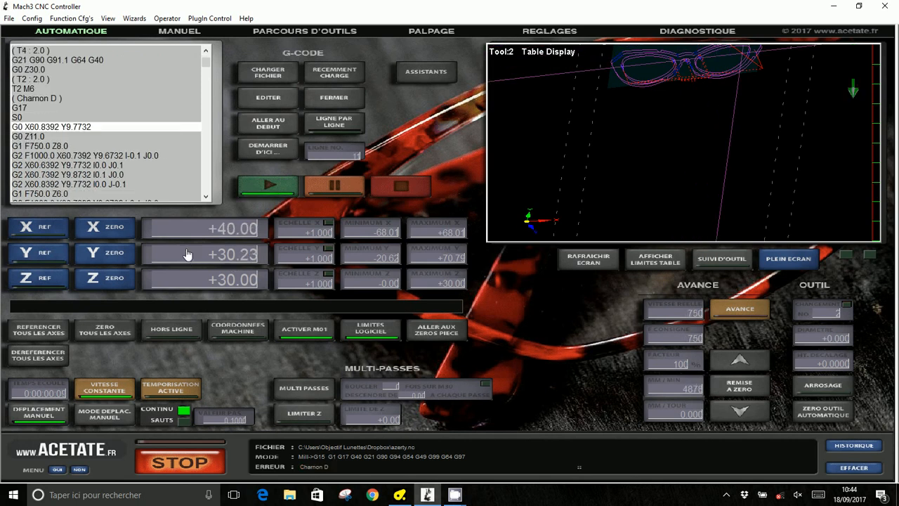